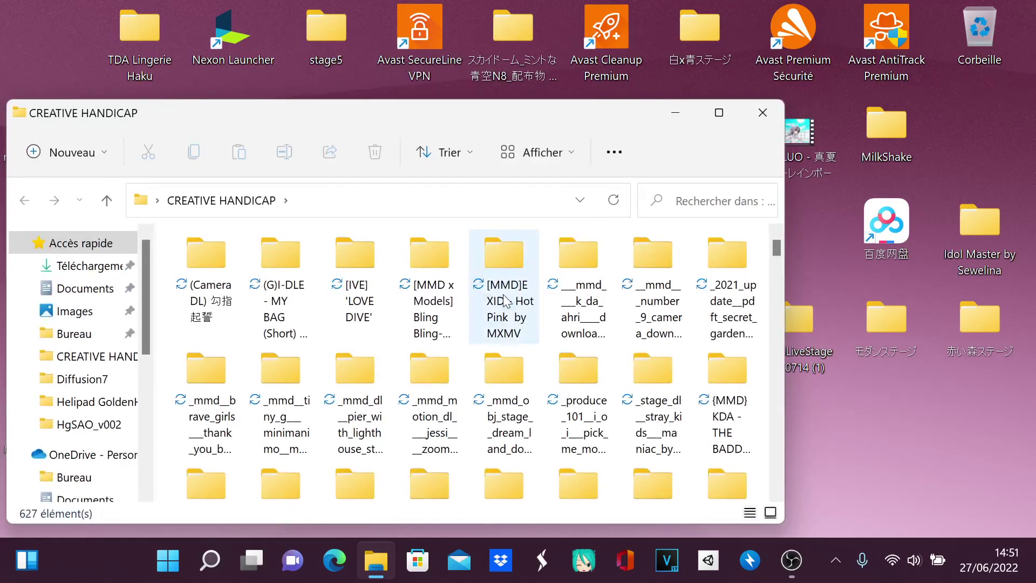
Look through the CREATIVE HANDICAP folder for the Blender shortcut
{"action": "scroll", "coordinate": [504, 295], "scroll_direction": "down", "scroll_amount": 10}
{"action": "scroll", "coordinate": [504, 294], "scroll_direction": "down", "scroll_amount": 10}
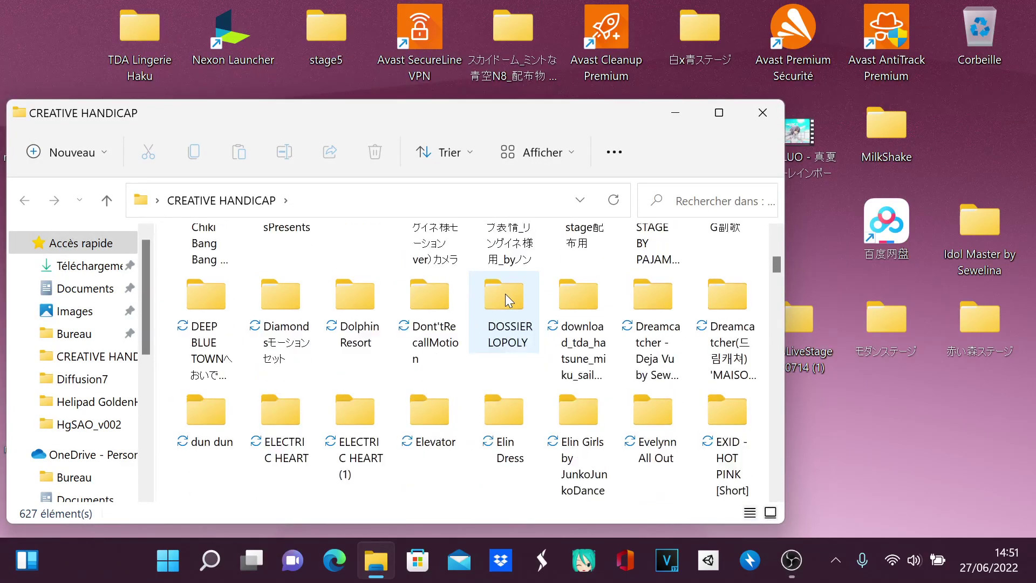
{"action": "scroll", "coordinate": [506, 294], "scroll_direction": "down", "scroll_amount": 10}
{"action": "scroll", "coordinate": [506, 294], "scroll_direction": "down", "scroll_amount": 10}
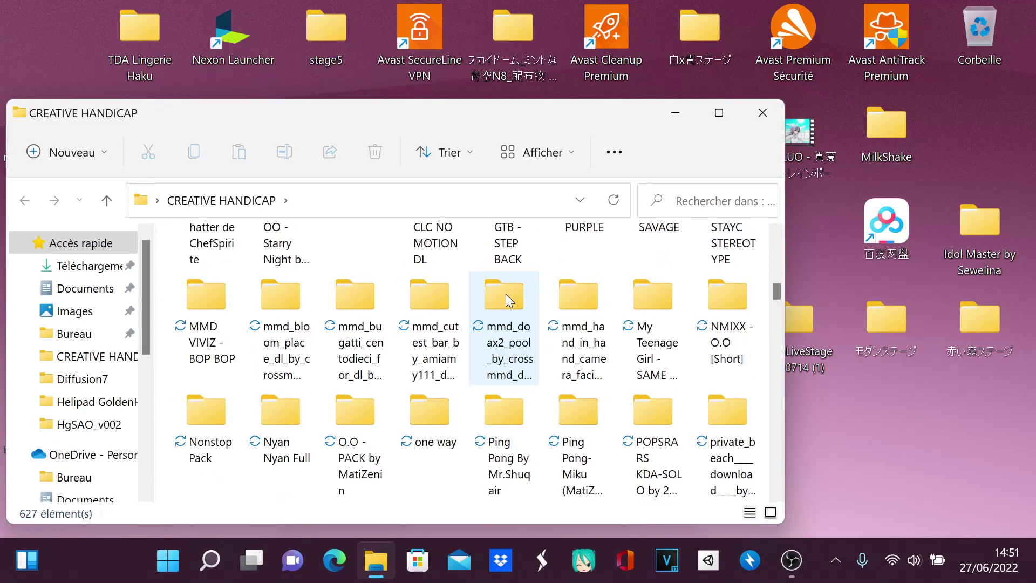
{"action": "scroll", "coordinate": [506, 294], "scroll_direction": "down", "scroll_amount": 10}
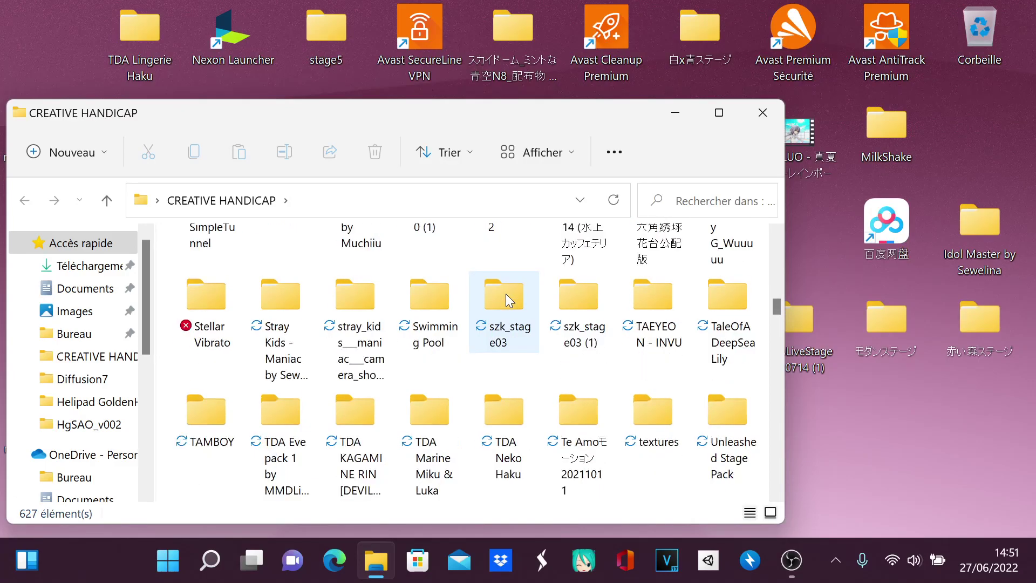
{"action": "scroll", "coordinate": [506, 294], "scroll_direction": "down", "scroll_amount": 10}
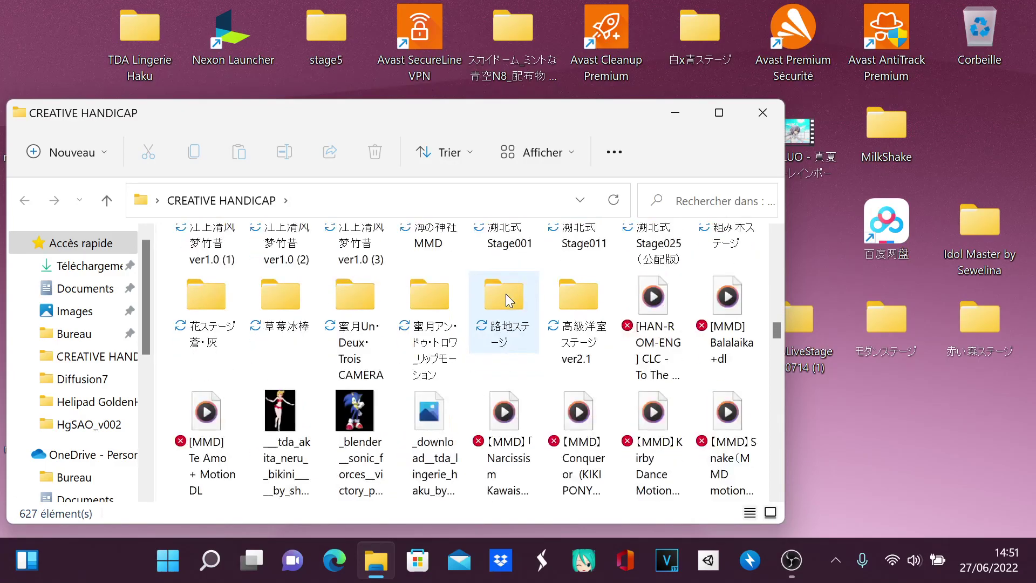
{"action": "scroll", "coordinate": [508, 300], "scroll_direction": "down", "scroll_amount": 4}
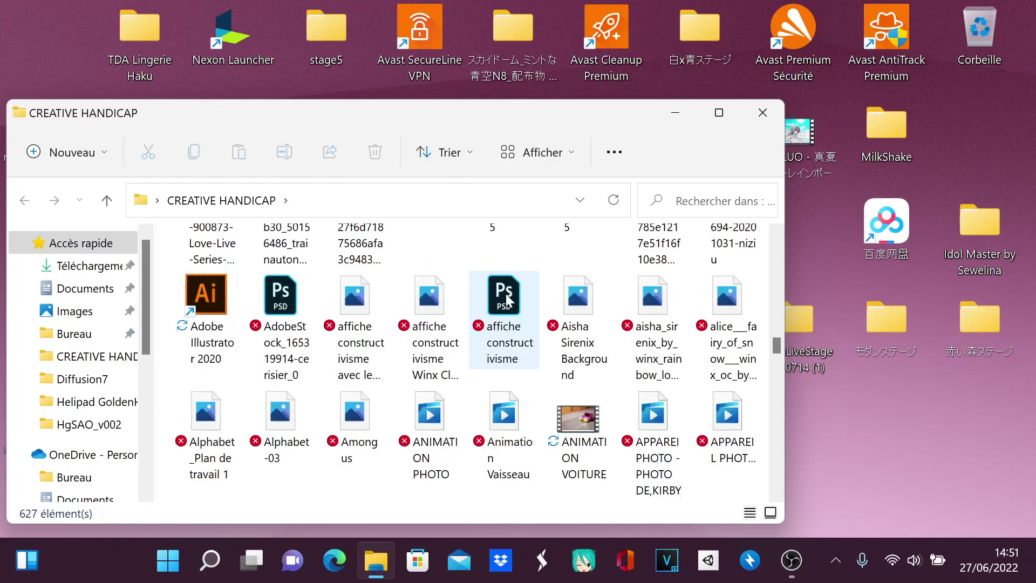
{"action": "scroll", "coordinate": [507, 293], "scroll_direction": "down", "scroll_amount": 2}
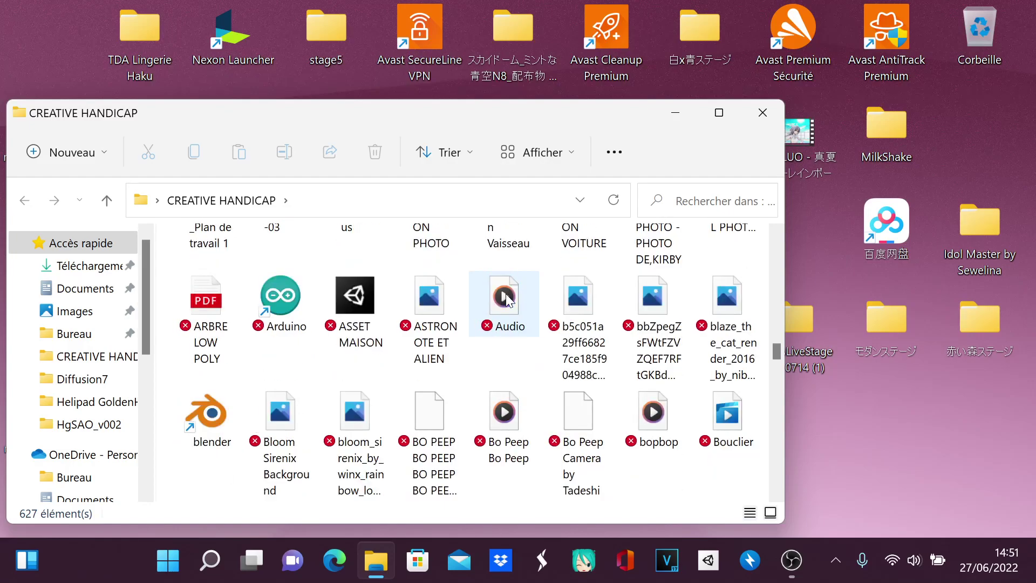
{"action": "scroll", "coordinate": [506, 293], "scroll_direction": "down", "scroll_amount": 4}
{"action": "scroll", "coordinate": [507, 293], "scroll_direction": "down", "scroll_amount": 2}
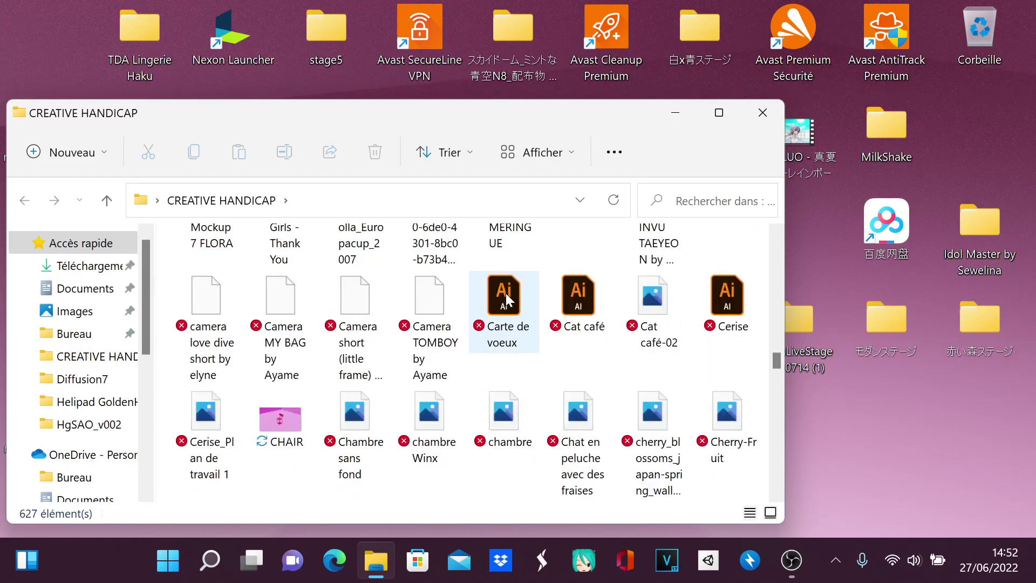
{"action": "scroll", "coordinate": [506, 293], "scroll_direction": "down", "scroll_amount": 4}
{"action": "scroll", "coordinate": [506, 293], "scroll_direction": "down", "scroll_amount": 4}
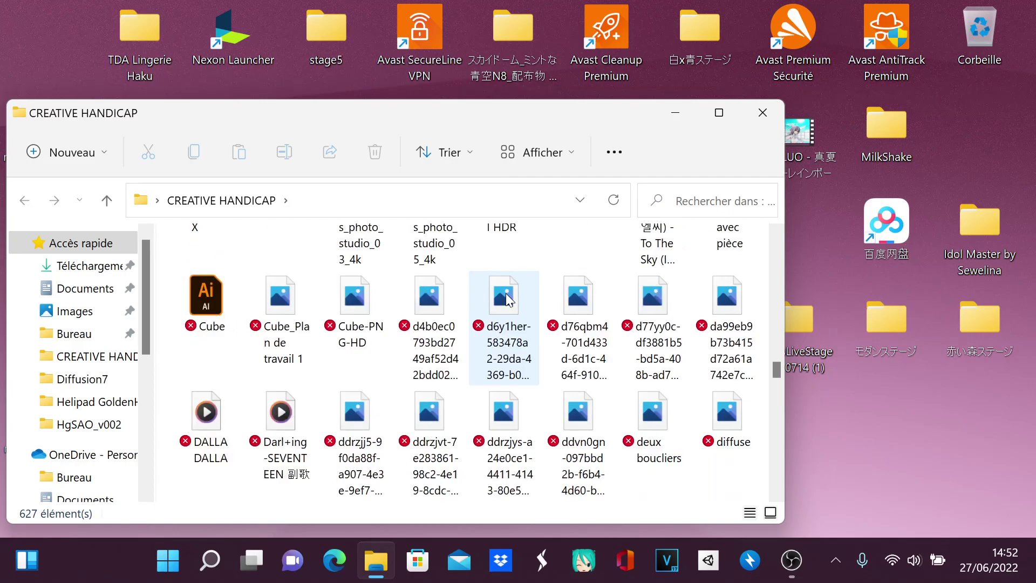
{"action": "scroll", "coordinate": [506, 293], "scroll_direction": "down", "scroll_amount": 2}
{"action": "scroll", "coordinate": [506, 293], "scroll_direction": "down", "scroll_amount": 8}
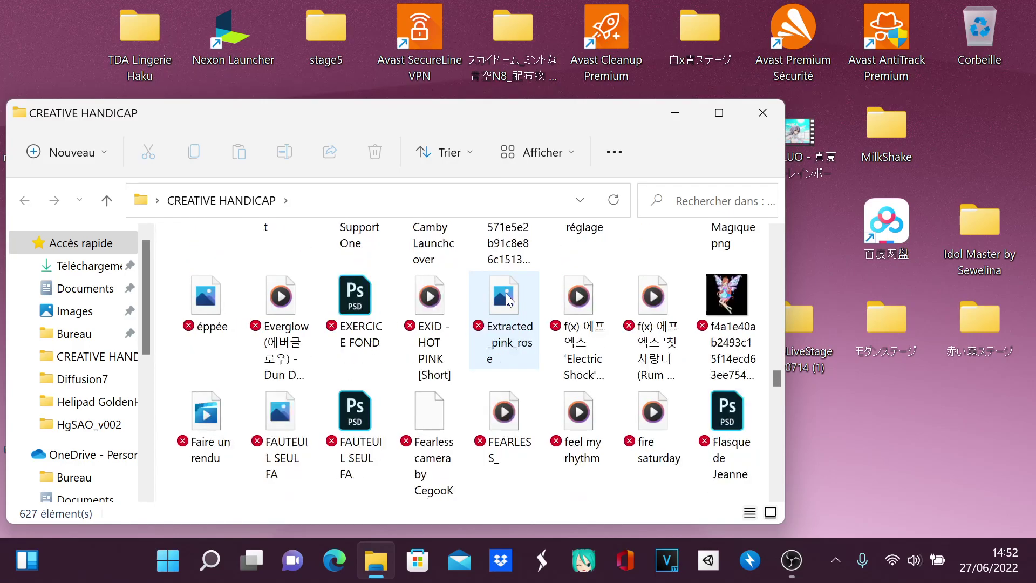
{"action": "scroll", "coordinate": [506, 293], "scroll_direction": "down", "scroll_amount": 2}
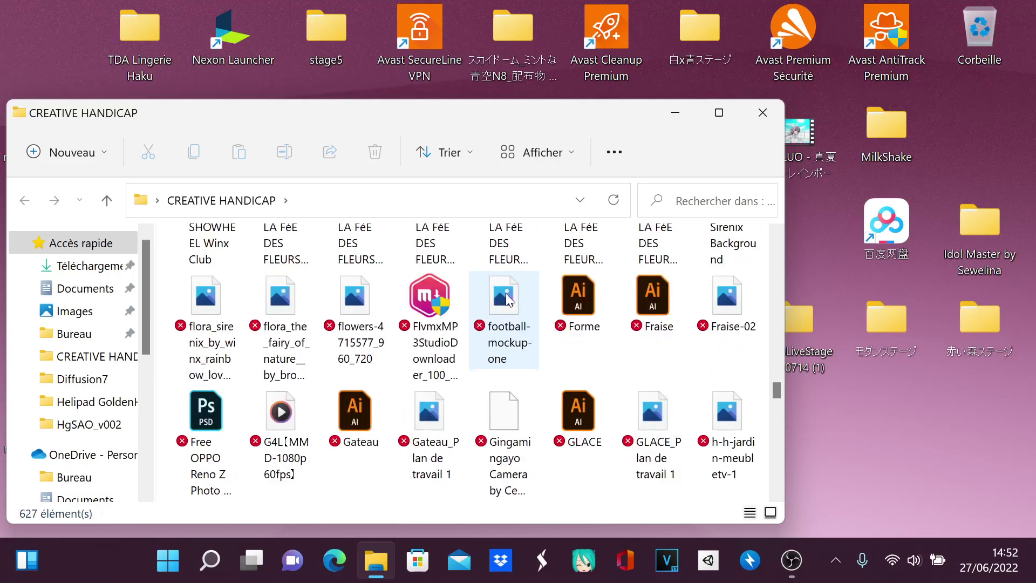
{"action": "scroll", "coordinate": [507, 293], "scroll_direction": "down", "scroll_amount": 4}
{"action": "scroll", "coordinate": [506, 298], "scroll_direction": "down", "scroll_amount": 6}
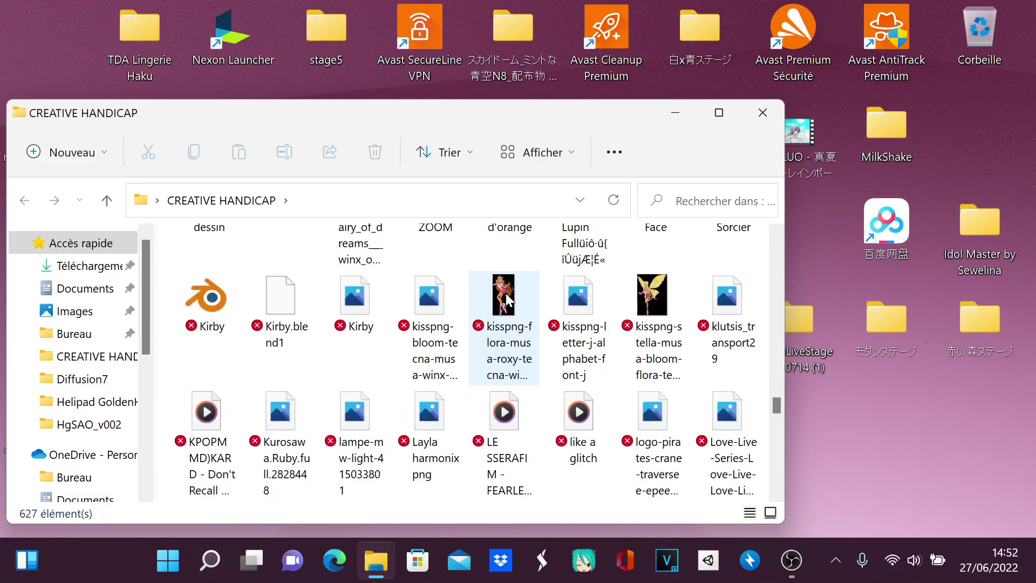
{"action": "scroll", "coordinate": [506, 293], "scroll_direction": "up", "scroll_amount": 9}
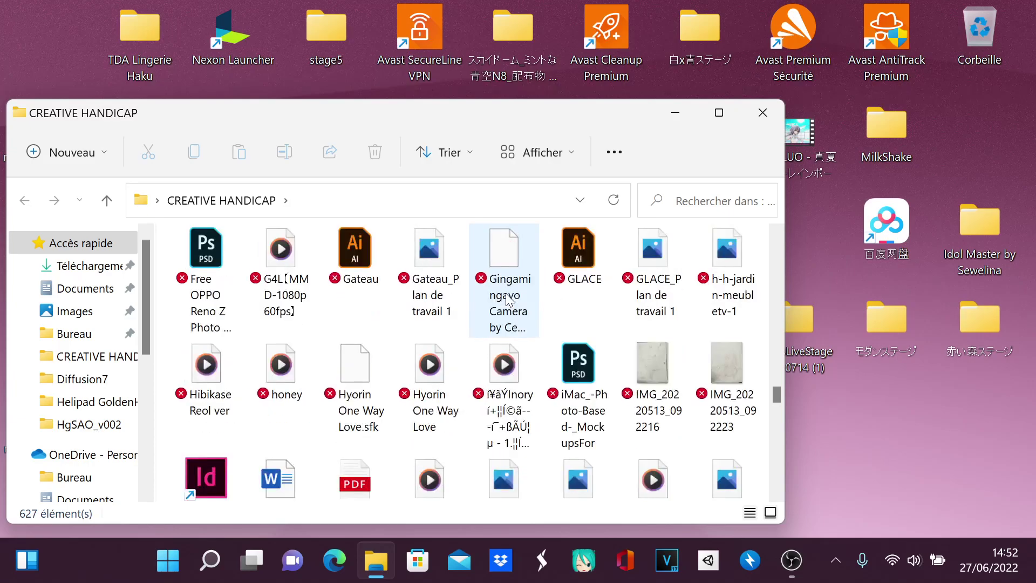
{"action": "scroll", "coordinate": [506, 297], "scroll_direction": "down", "scroll_amount": 2}
{"action": "scroll", "coordinate": [506, 297], "scroll_direction": "up", "scroll_amount": 1}
{"action": "scroll", "coordinate": [506, 296], "scroll_direction": "down", "scroll_amount": 5}
{"action": "scroll", "coordinate": [506, 294], "scroll_direction": "down", "scroll_amount": 5}
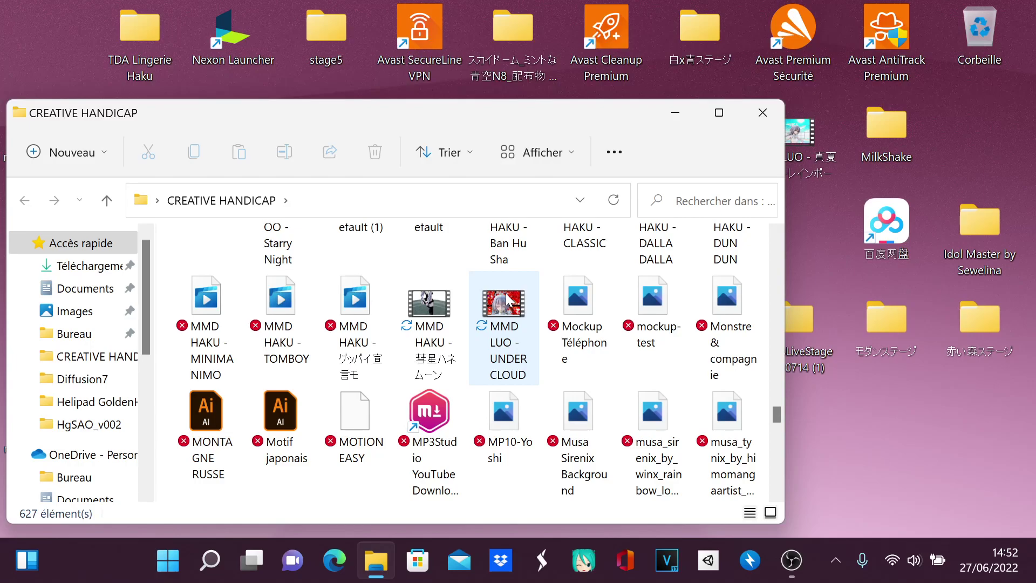
{"action": "scroll", "coordinate": [506, 293], "scroll_direction": "down", "scroll_amount": 7}
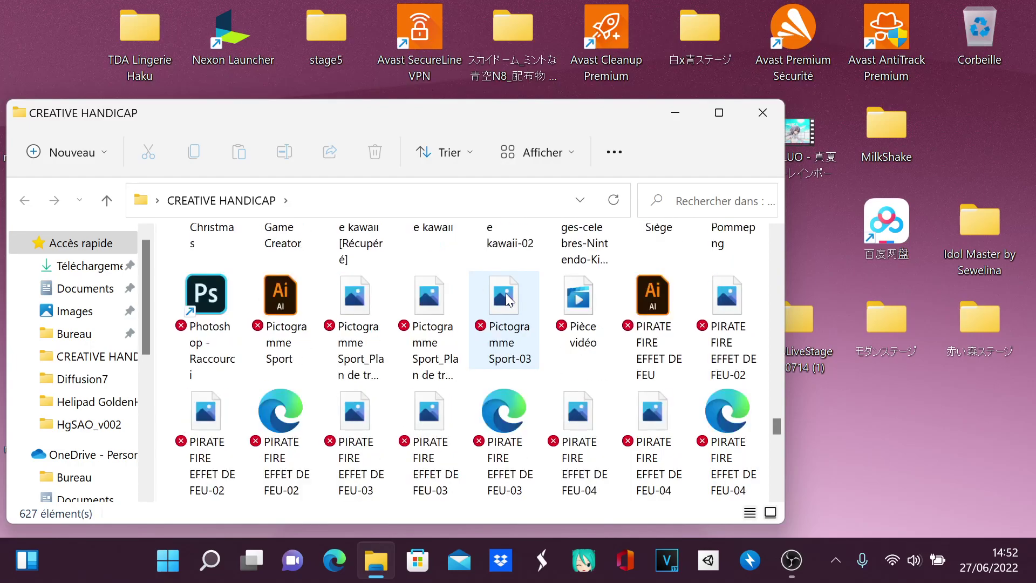
{"action": "scroll", "coordinate": [506, 293], "scroll_direction": "down", "scroll_amount": 7}
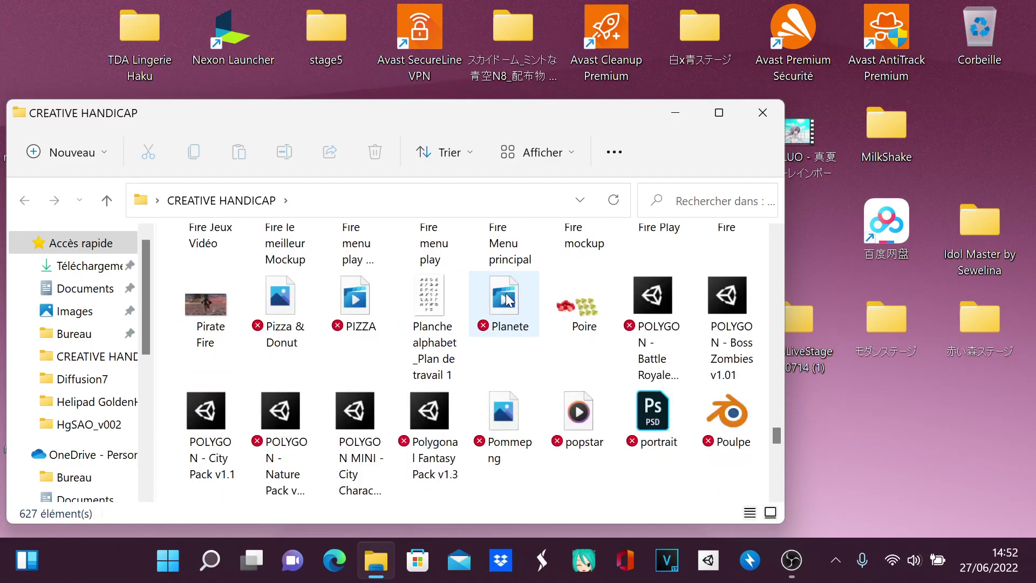
{"action": "scroll", "coordinate": [506, 293], "scroll_direction": "down", "scroll_amount": 2}
{"action": "scroll", "coordinate": [506, 293], "scroll_direction": "up", "scroll_amount": 1}
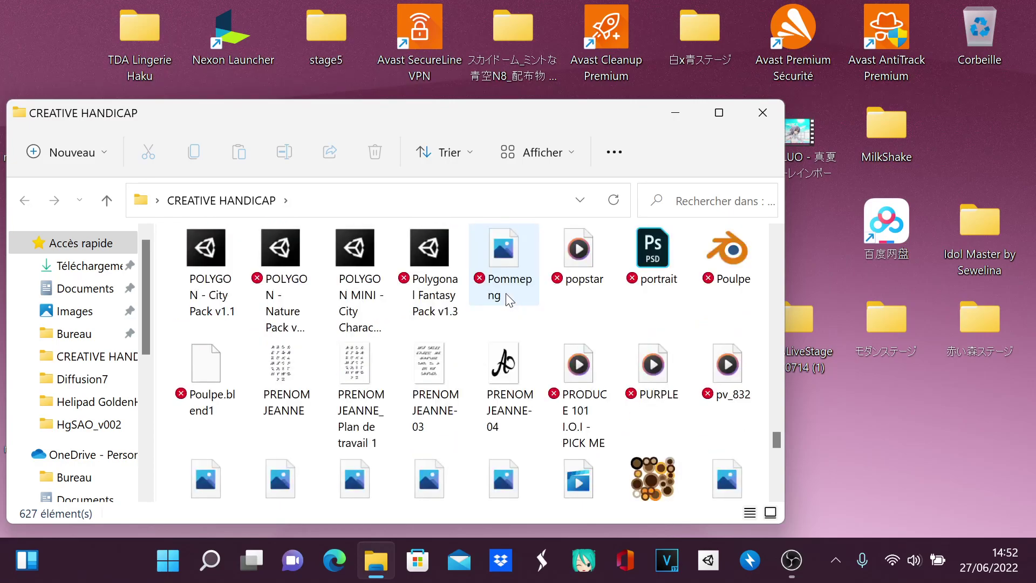
{"action": "scroll", "coordinate": [508, 300], "scroll_direction": "up", "scroll_amount": 14}
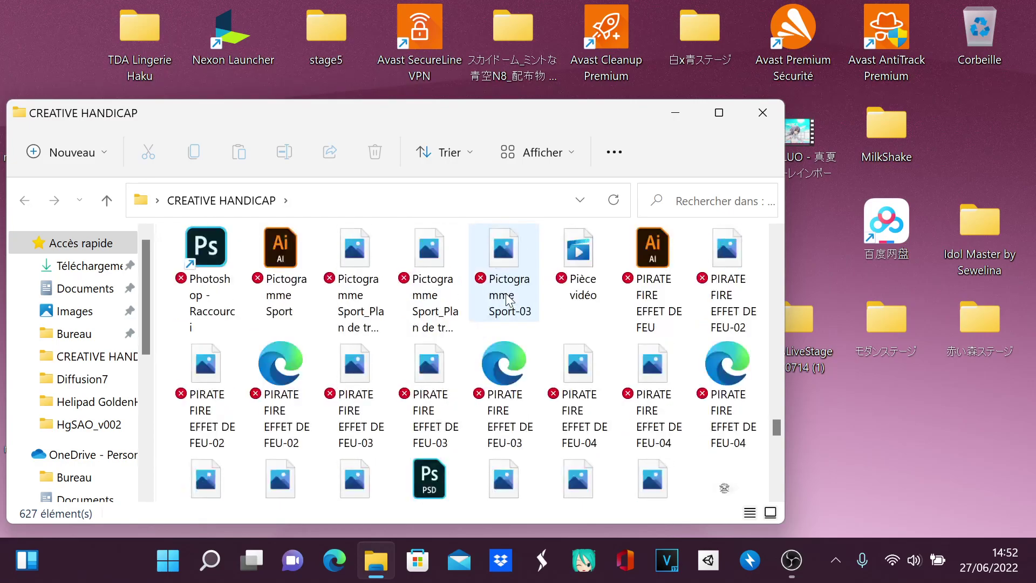
{"action": "scroll", "coordinate": [506, 300], "scroll_direction": "up", "scroll_amount": 20}
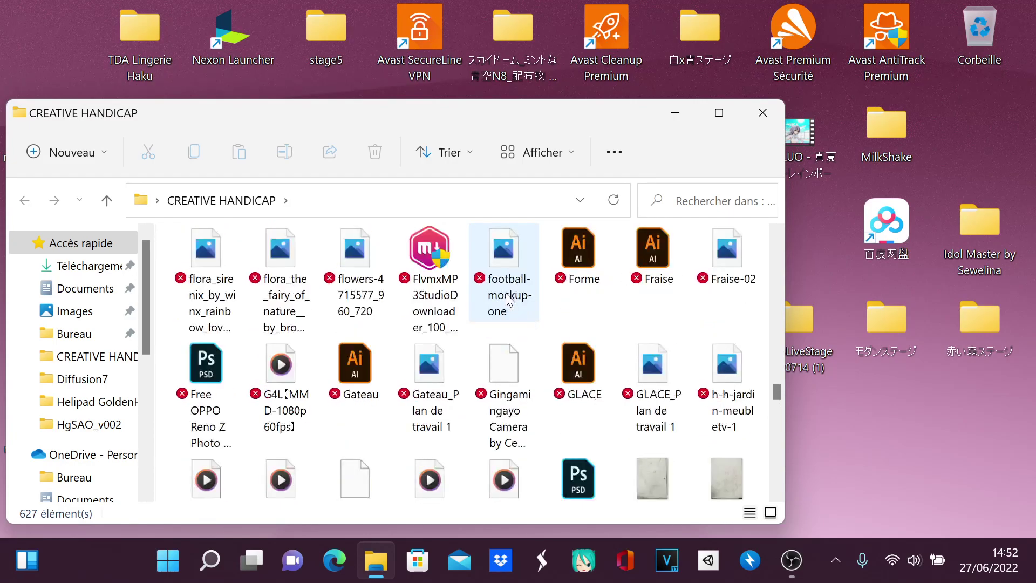
{"action": "scroll", "coordinate": [510, 300], "scroll_direction": "down", "scroll_amount": 3}
{"action": "scroll", "coordinate": [509, 300], "scroll_direction": "down", "scroll_amount": 5}
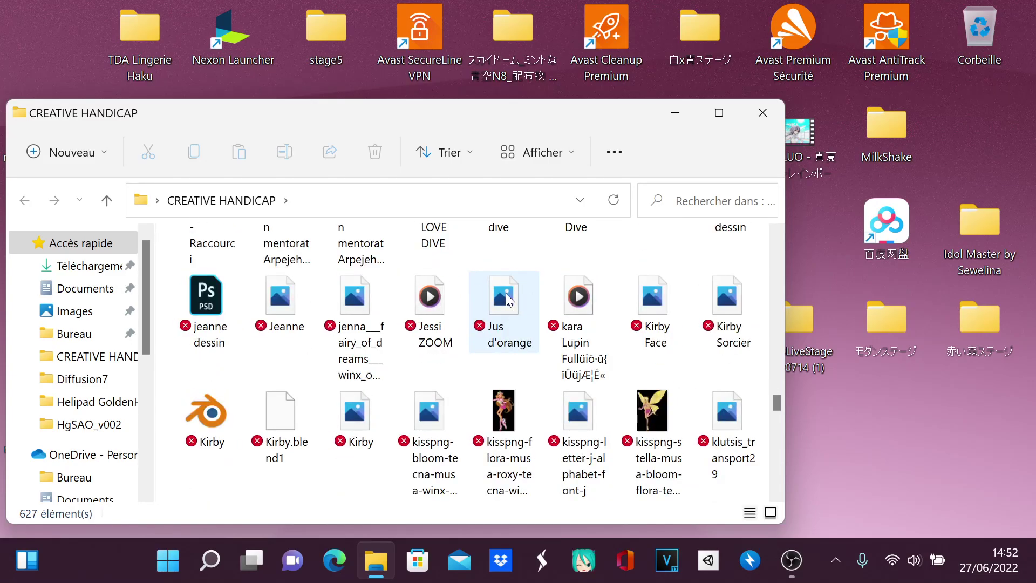
{"action": "scroll", "coordinate": [506, 293], "scroll_direction": "up", "scroll_amount": 8}
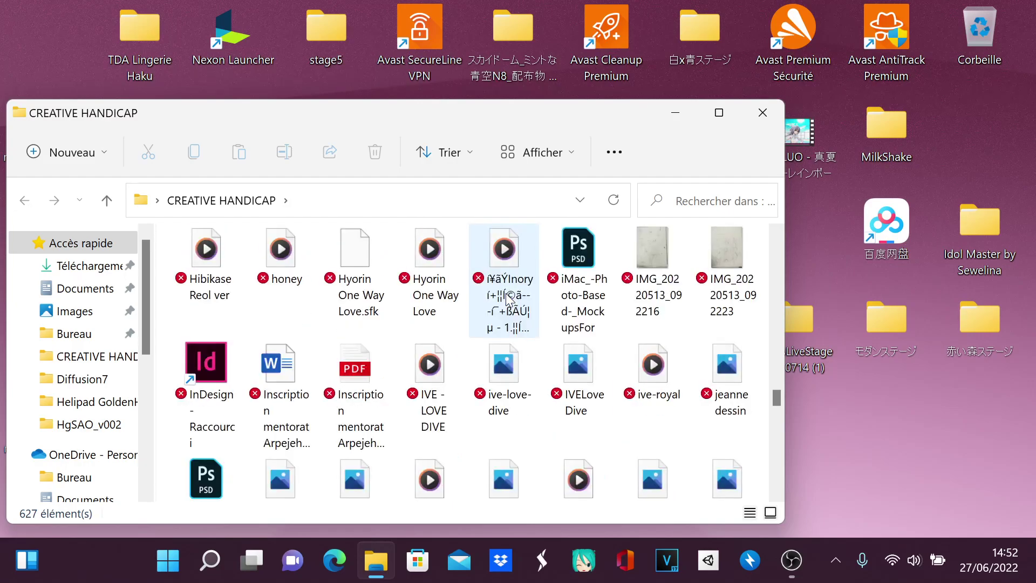
{"action": "scroll", "coordinate": [506, 298], "scroll_direction": "up", "scroll_amount": 3}
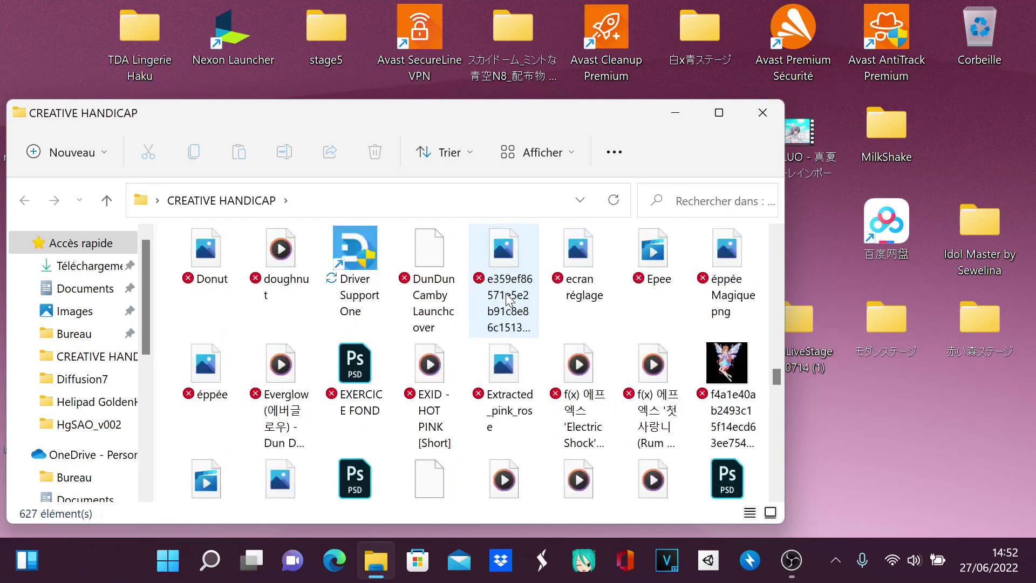
{"action": "scroll", "coordinate": [507, 298], "scroll_direction": "up", "scroll_amount": 3}
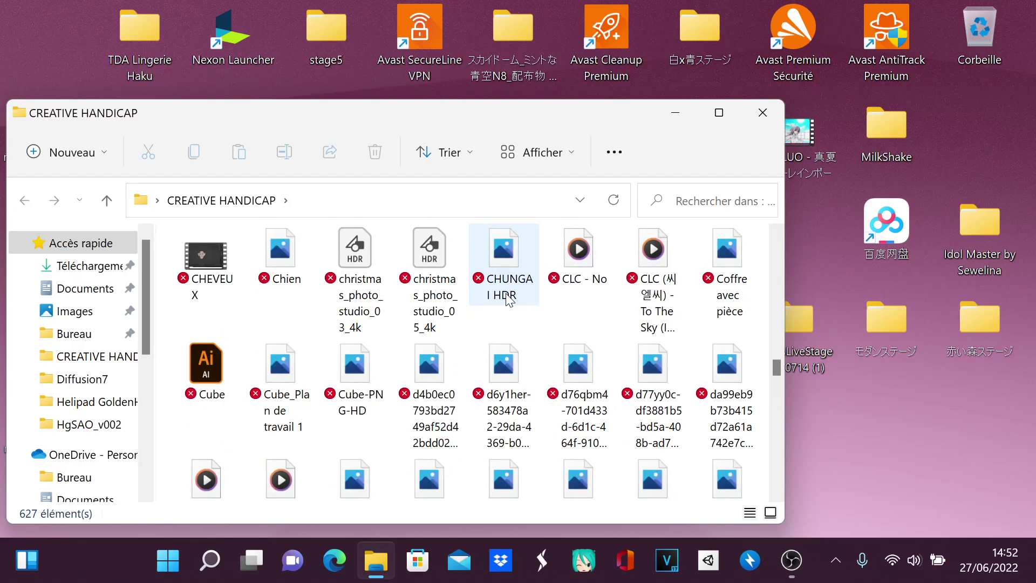
{"action": "scroll", "coordinate": [507, 298], "scroll_direction": "up", "scroll_amount": 10}
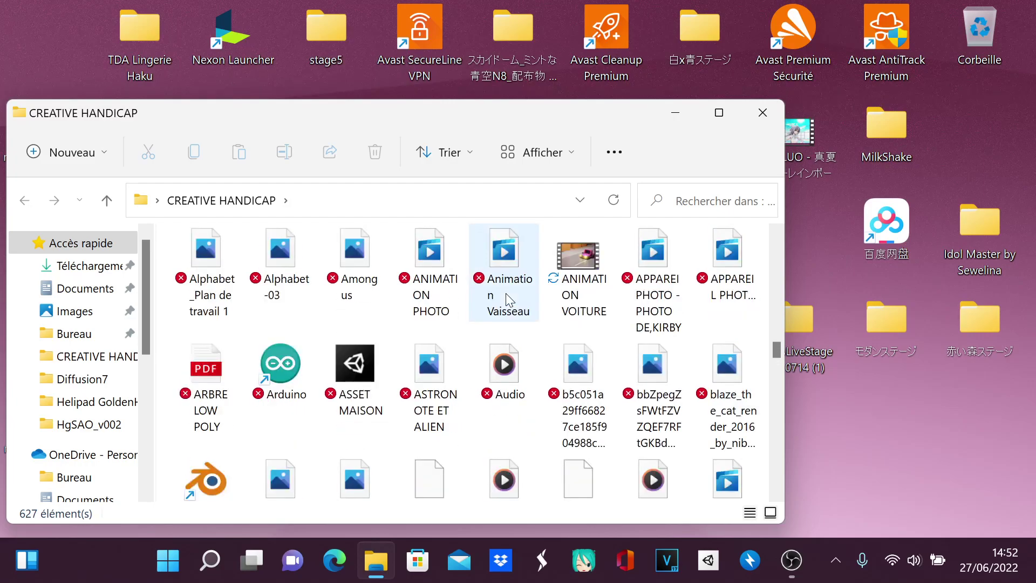
{"action": "scroll", "coordinate": [506, 299], "scroll_direction": "down", "scroll_amount": 1}
Launch Blender from its shortcut in the CREATIVE HANDICAP folder and start a new General file
{"action": "left_click", "coordinate": [192, 438]}
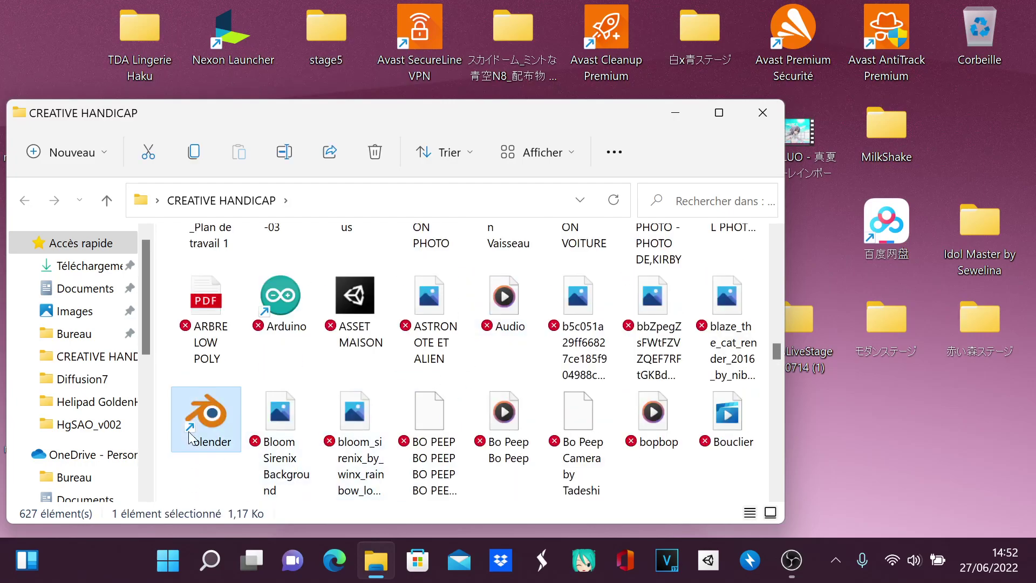
{"action": "double_click", "coordinate": [189, 433]}
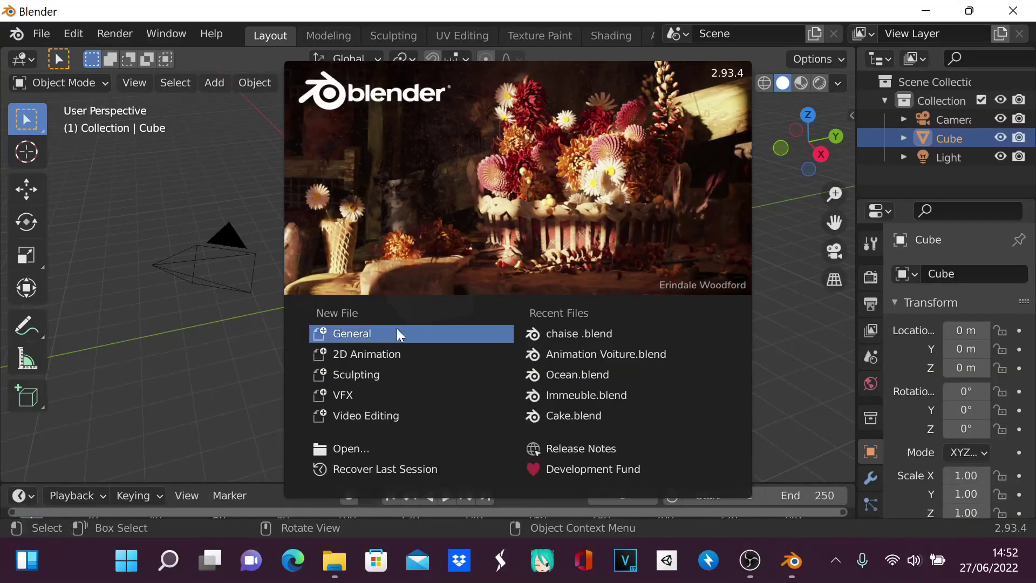
{"action": "left_click", "coordinate": [364, 338]}
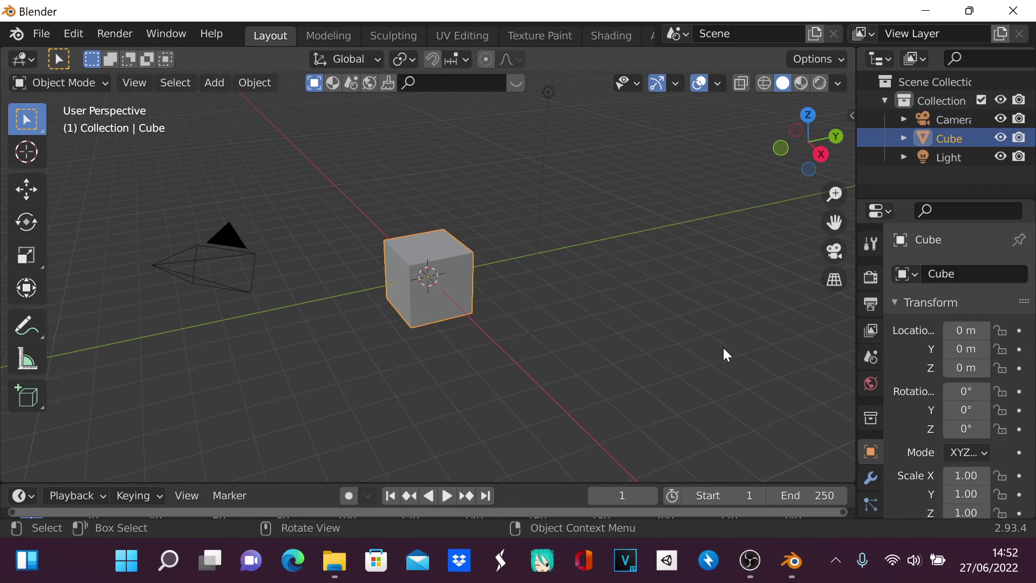
Add an Ocean physics modifier to the default cube
{"action": "left_click", "coordinate": [865, 478]}
{"action": "left_click", "coordinate": [911, 274]}
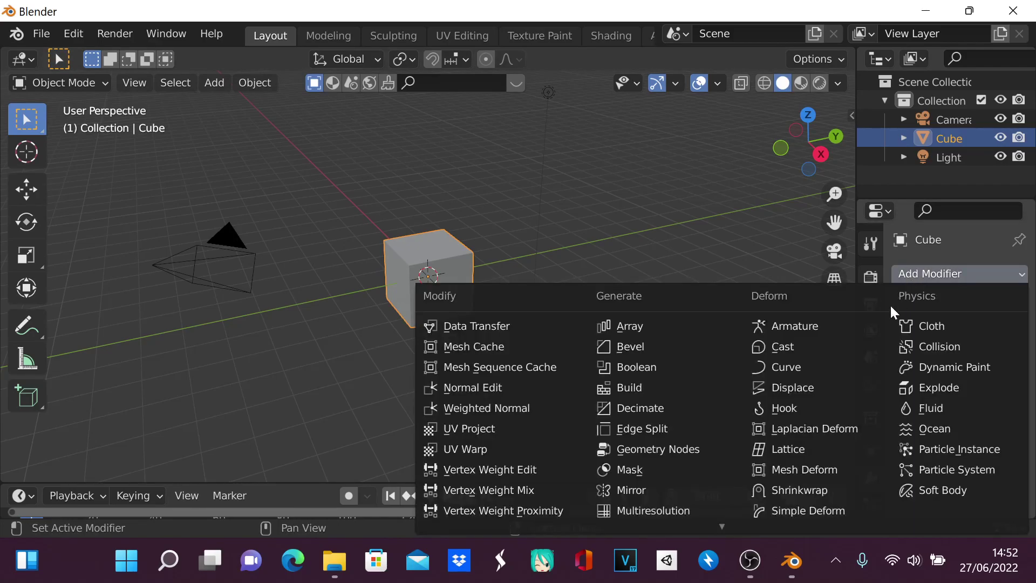
{"action": "left_click", "coordinate": [935, 430]}
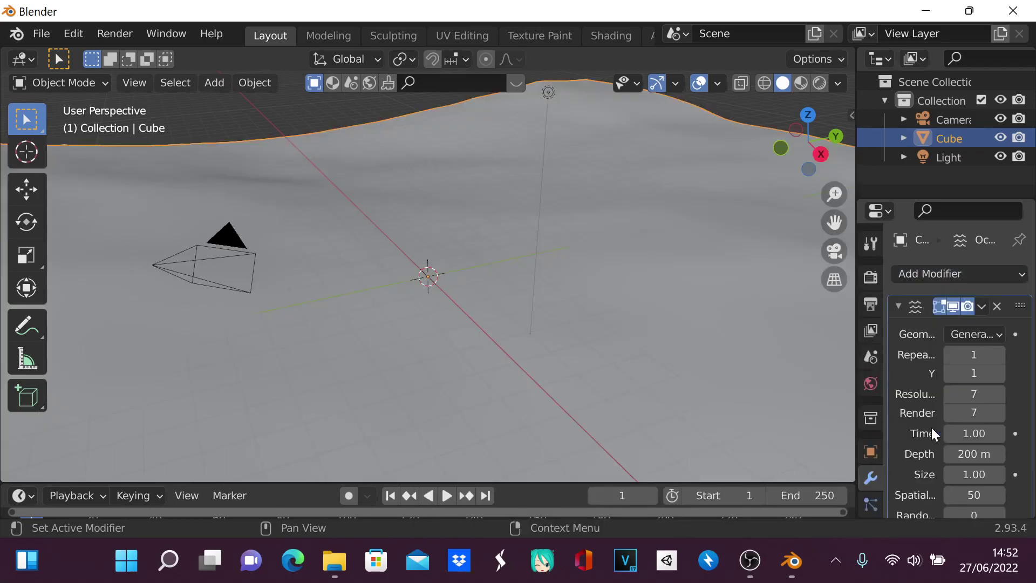
{"action": "scroll", "coordinate": [558, 286], "scroll_direction": "down", "scroll_amount": 10}
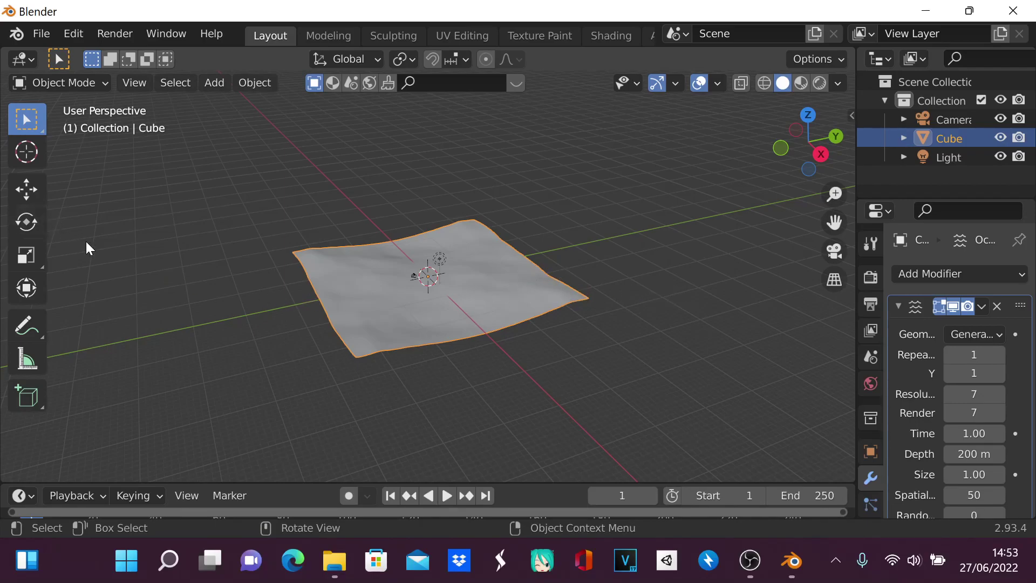
Save the scene as ANIMATION OCEAN.blend in the Blender folder inside CREATIVE HANDICAP
{"action": "left_click", "coordinate": [41, 36]}
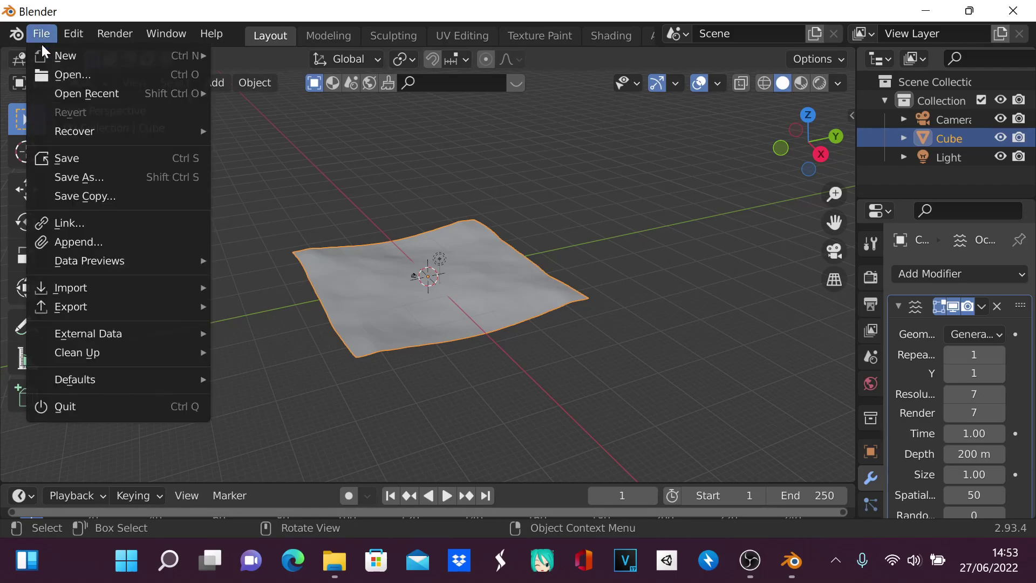
{"action": "left_click", "coordinate": [84, 158]}
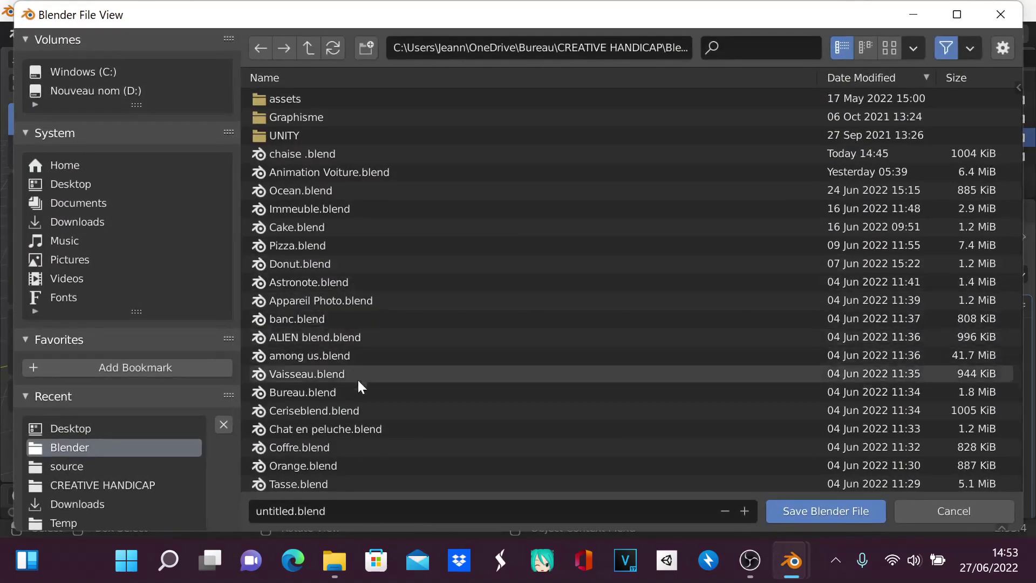
{"action": "left_click", "coordinate": [295, 508]}
{"action": "left_click", "coordinate": [295, 510]}
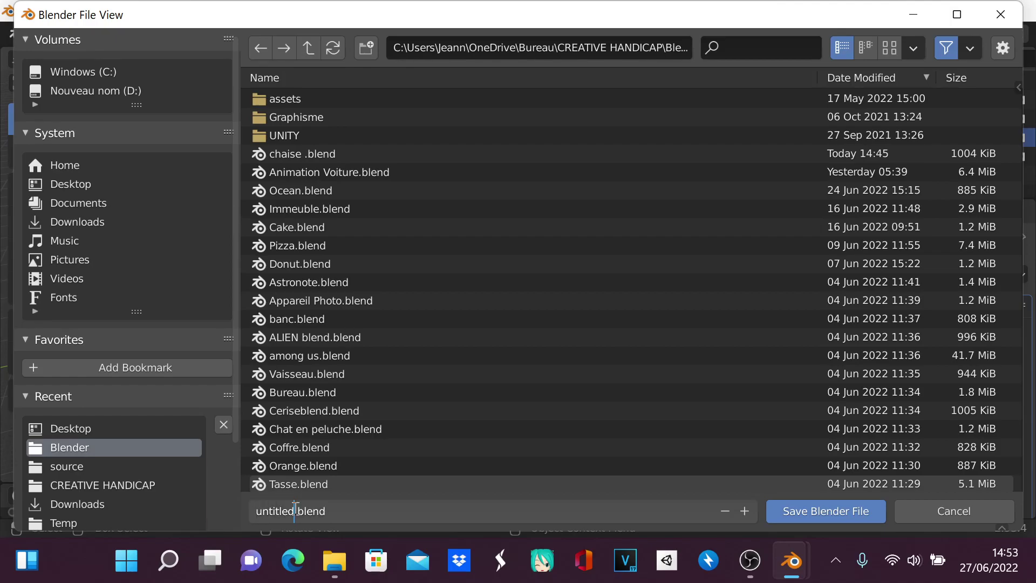
{"action": "key", "text": "BackSpace"}
{"action": "key", "text": "BackSpace"}
{"action": "key", "text": "BackSpace"}
{"action": "key", "text": "BackSpace"}
{"action": "key", "text": "BackSpace"}
{"action": "key", "text": "BackSpace"}
{"action": "key", "text": "BackSpace"}
{"action": "key", "text": "BackSpace"}
{"action": "type", "text": "ANIMATON"}
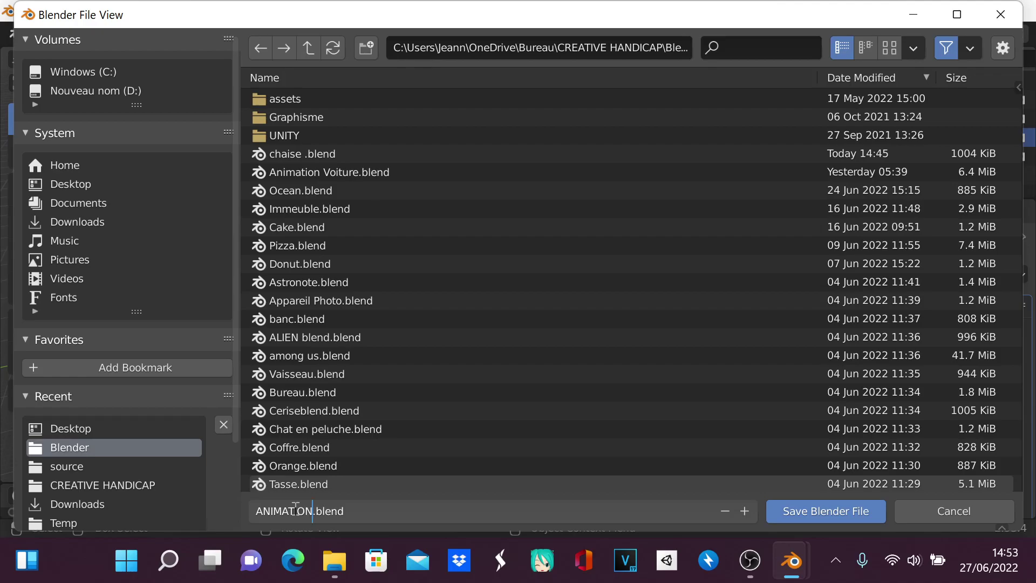
{"action": "left_click", "coordinate": [296, 509]}
{"action": "type", "text": "I"}
{"action": "key", "text": "Right"}
{"action": "key", "text": "Right"}
{"action": "key", "text": "Right"}
{"action": "type", "text": "OCEAN"}
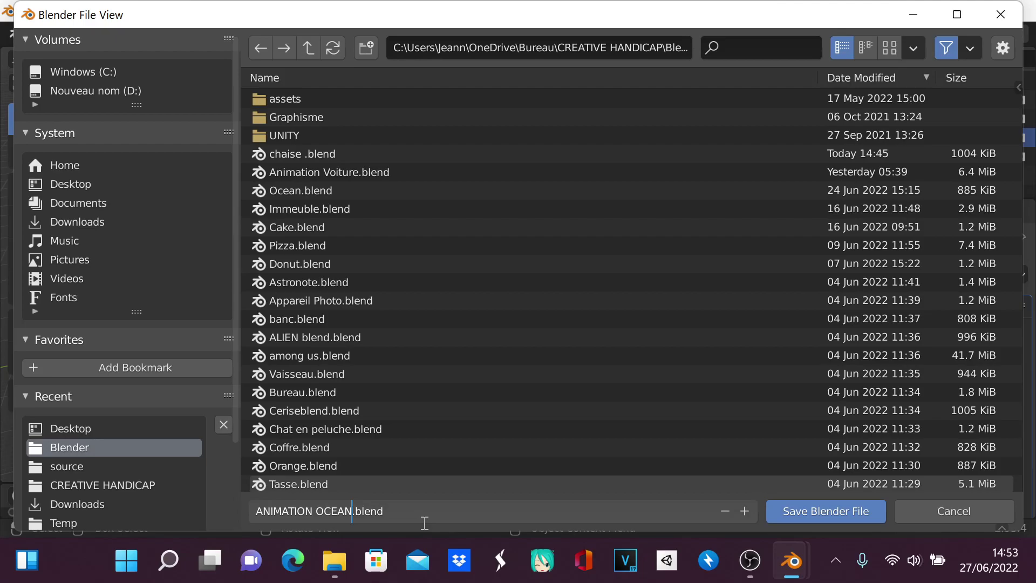
{"action": "left_click", "coordinate": [780, 514]}
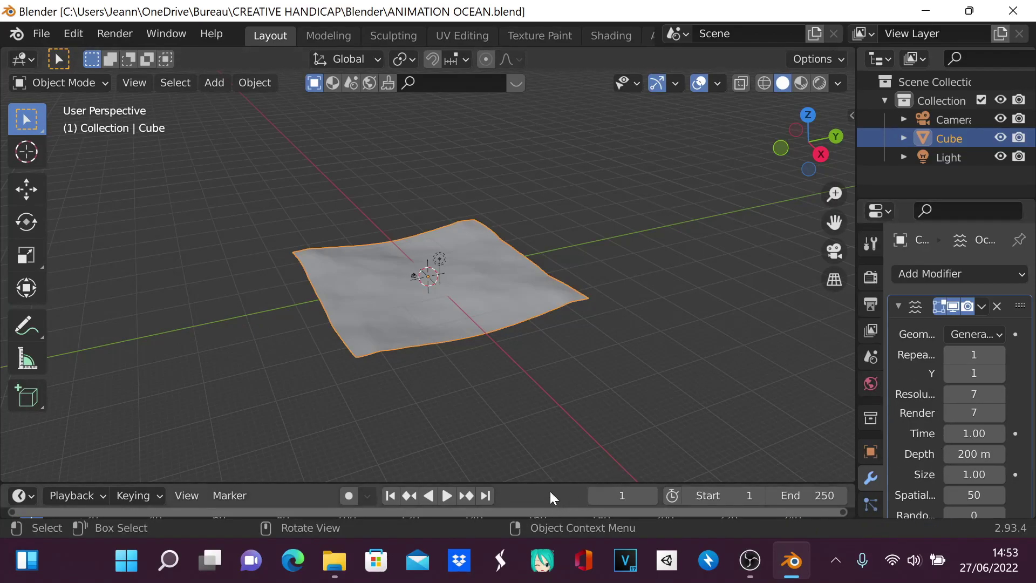
Enlarge the timeline, keyframe the Ocean modifier's Time at 1.00 on frame 1, and go to frame 250
{"action": "left_click_drag", "start_coordinate": [536, 483], "coordinate": [527, 260]}
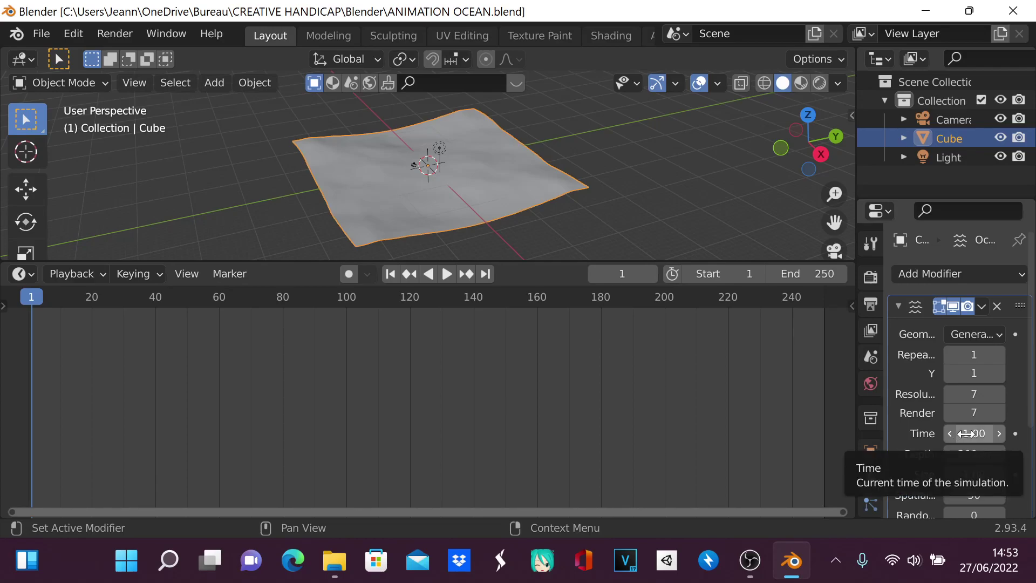
{"action": "key", "text": "i"}
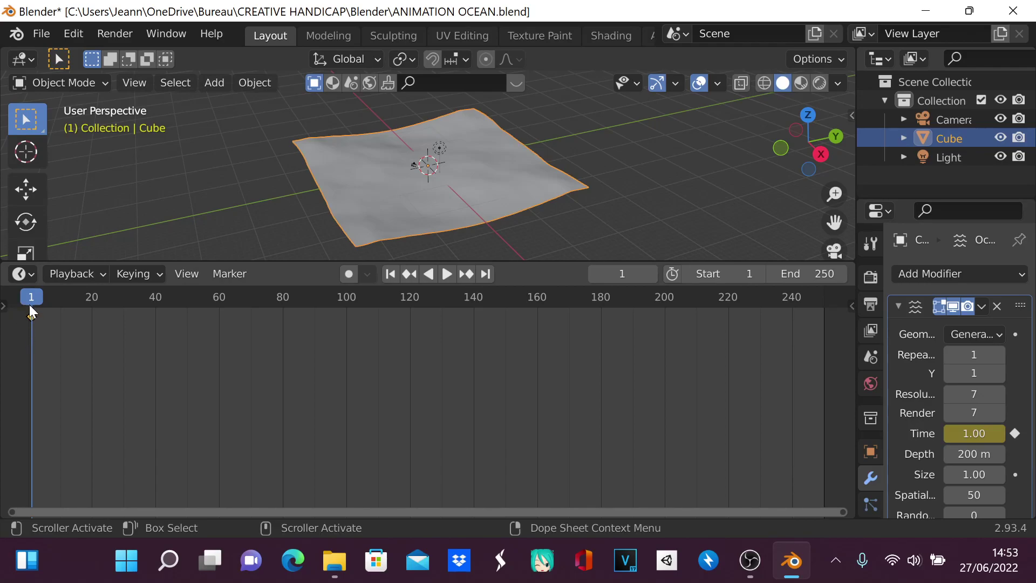
{"action": "left_click_drag", "start_coordinate": [31, 302], "coordinate": [825, 306]}
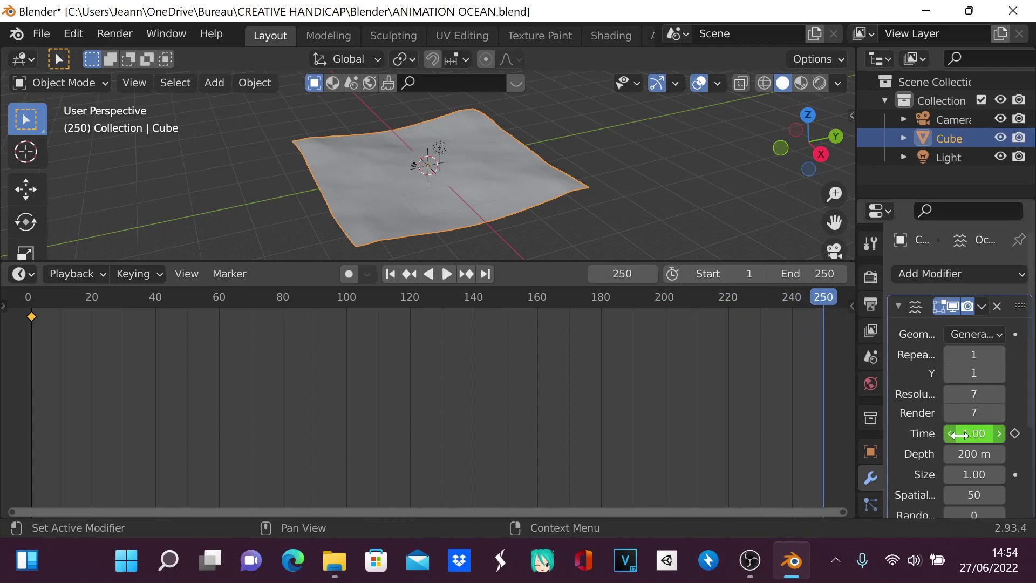
{"action": "left_click", "coordinate": [1000, 434]}
{"action": "left_click", "coordinate": [999, 433]}
{"action": "left_click", "coordinate": [999, 434]}
{"action": "left_click", "coordinate": [999, 434]}
{"action": "left_click", "coordinate": [1015, 433]}
{"action": "left_click", "coordinate": [1013, 433]}
{"action": "left_click", "coordinate": [1013, 433]}
{"action": "left_click", "coordinate": [1013, 433]}
{"action": "left_click", "coordinate": [1001, 433]}
{"action": "mouse_move", "coordinate": [1005, 435]}
{"action": "left_mouse_down"}
{"action": "mouse_move", "coordinate": [1027, 435]}
{"action": "mouse_move", "coordinate": [991, 432]}
{"action": "left_mouse_up"}
{"action": "left_click", "coordinate": [998, 434]}
{"action": "left_click", "coordinate": [998, 435]}
Set the Ocean modifier's Time to 9.00 on frame 250 and keyframe it
{"action": "left_click", "coordinate": [999, 434]}
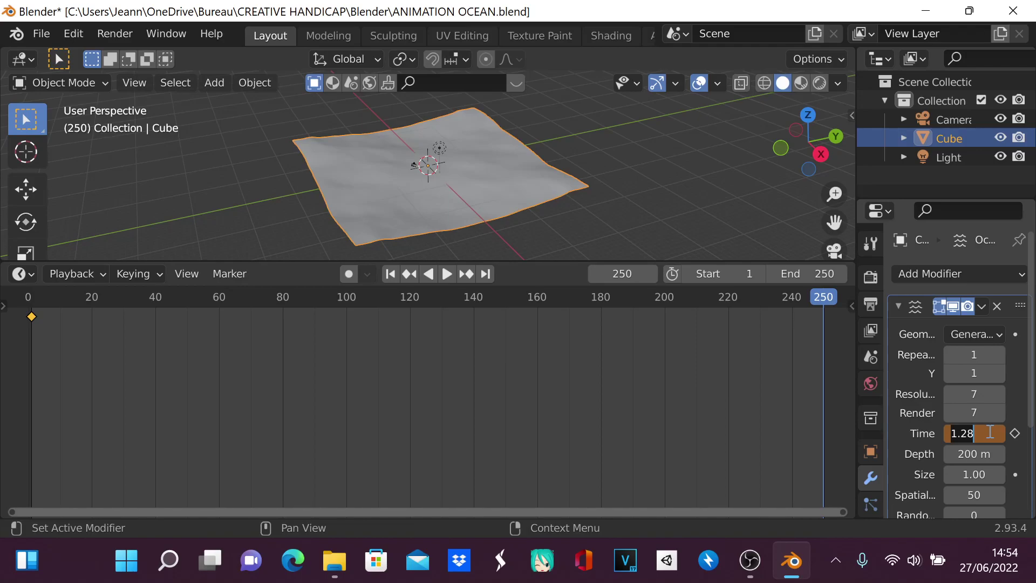
{"action": "key", "text": "BackSpace"}
{"action": "type", "text": "9,00"}
{"action": "key", "text": "Return"}
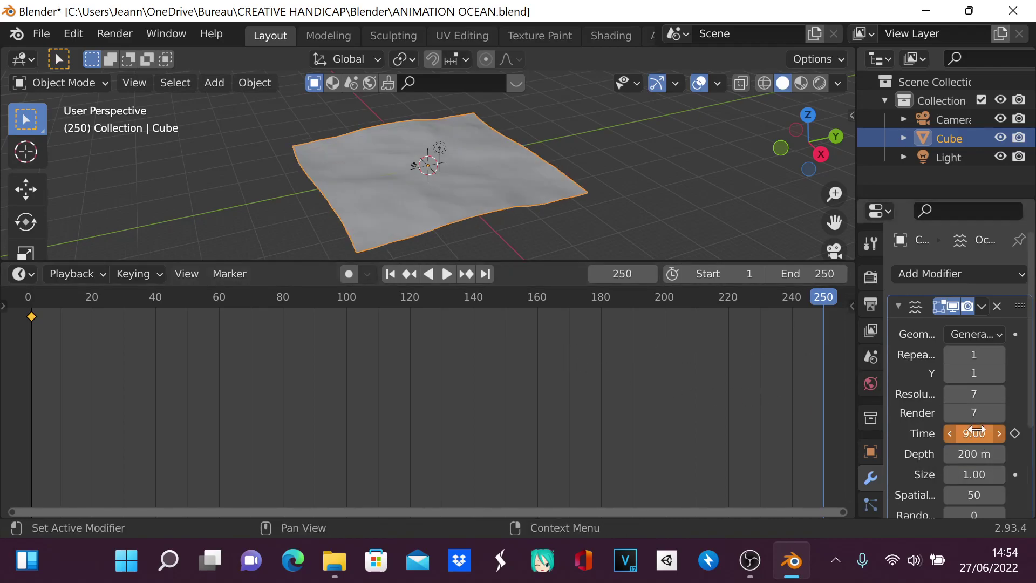
{"action": "key", "text": "i"}
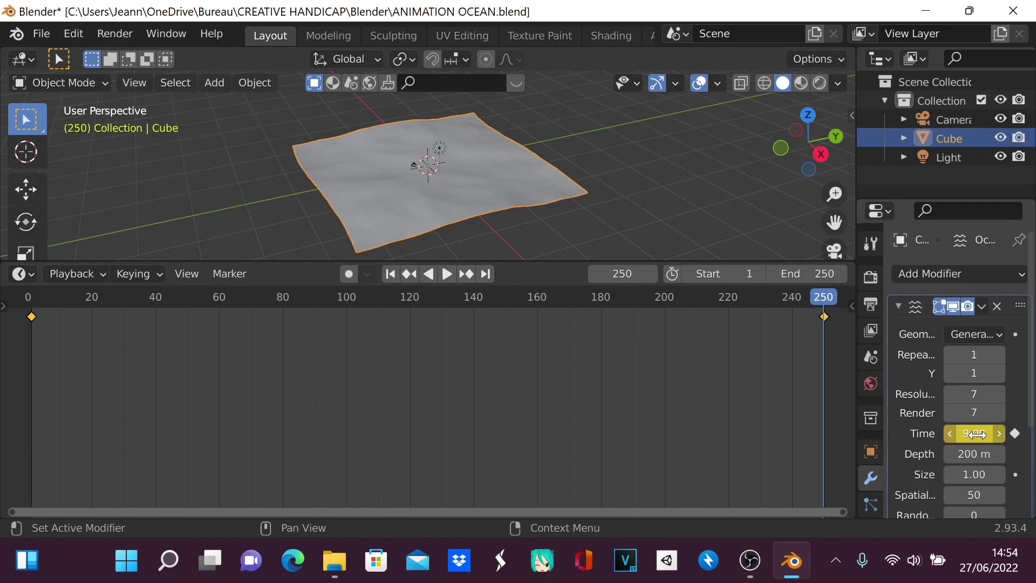
Play back the keyframed wave motion and return the playhead to frame 0
{"action": "key", "text": "space"}
{"action": "left_click_drag", "start_coordinate": [824, 298], "coordinate": [27, 305]}
{"action": "key", "text": "space"}
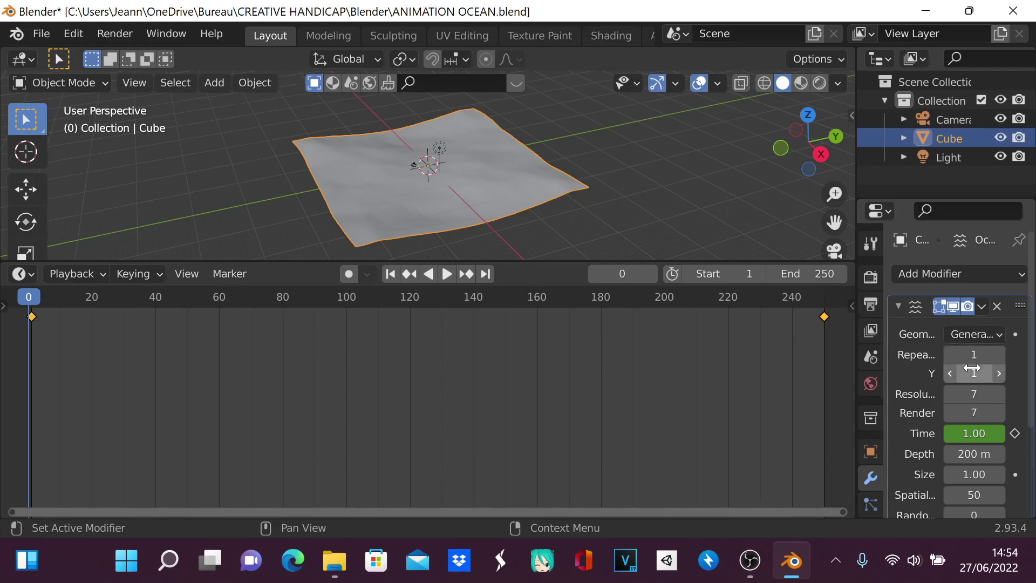
Raise the Ocean modifier's viewport resolution to 15 and check the surface detail up close
{"action": "left_click", "coordinate": [1001, 393]}
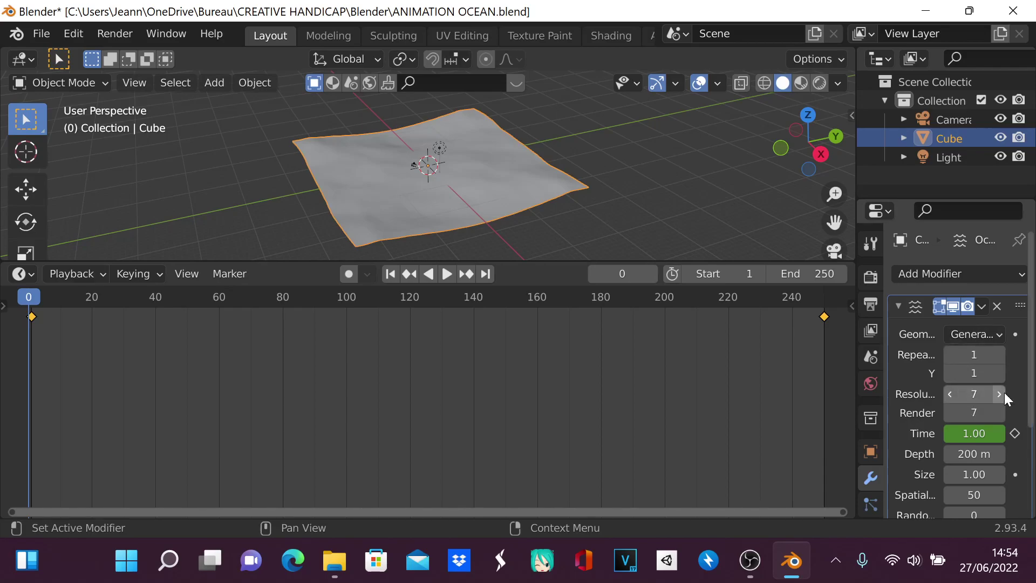
{"action": "left_click", "coordinate": [1001, 393]}
{"action": "left_click", "coordinate": [1001, 394]}
{"action": "left_click", "coordinate": [1000, 393]}
{"action": "left_click", "coordinate": [1000, 394]}
{"action": "left_click", "coordinate": [1001, 394]}
{"action": "scroll", "coordinate": [515, 202], "scroll_direction": "up", "scroll_amount": 6}
{"action": "scroll", "coordinate": [516, 203], "scroll_direction": "down", "scroll_amount": 7}
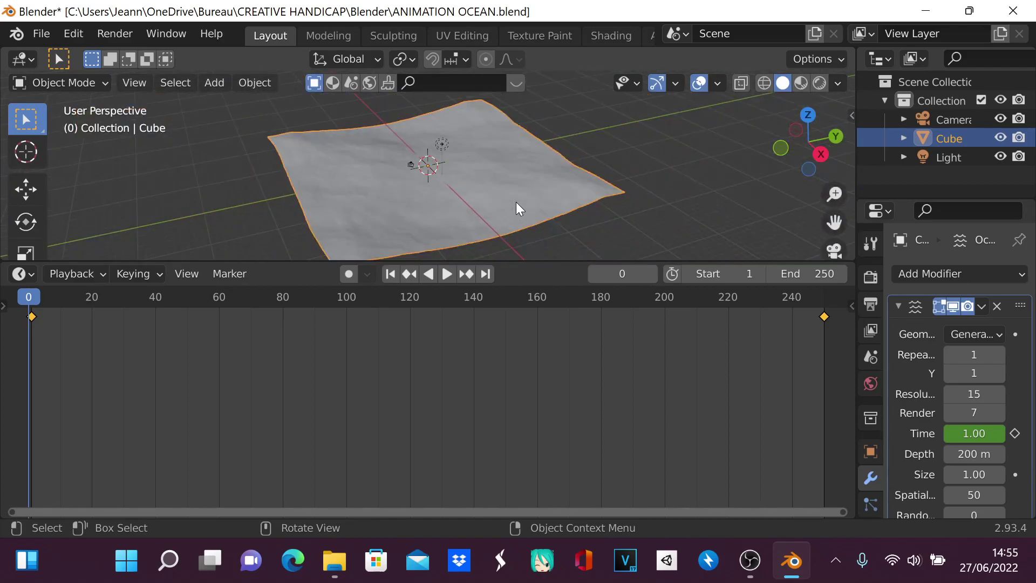
{"action": "scroll", "coordinate": [515, 202], "scroll_direction": "down", "scroll_amount": 1}
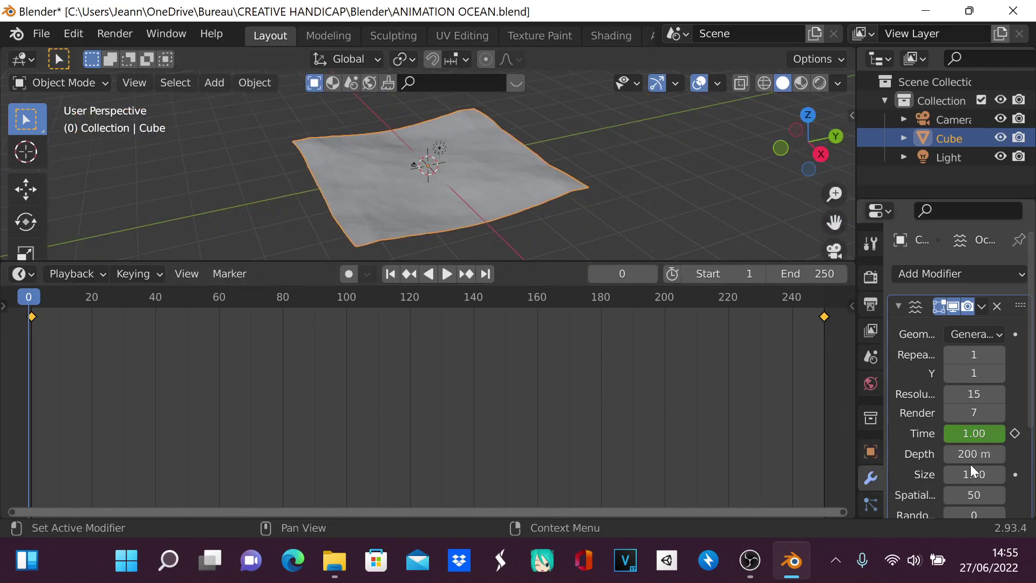
Set the Ocean modifier's random seed to 15
{"action": "scroll", "coordinate": [970, 464], "scroll_direction": "down", "scroll_amount": 1}
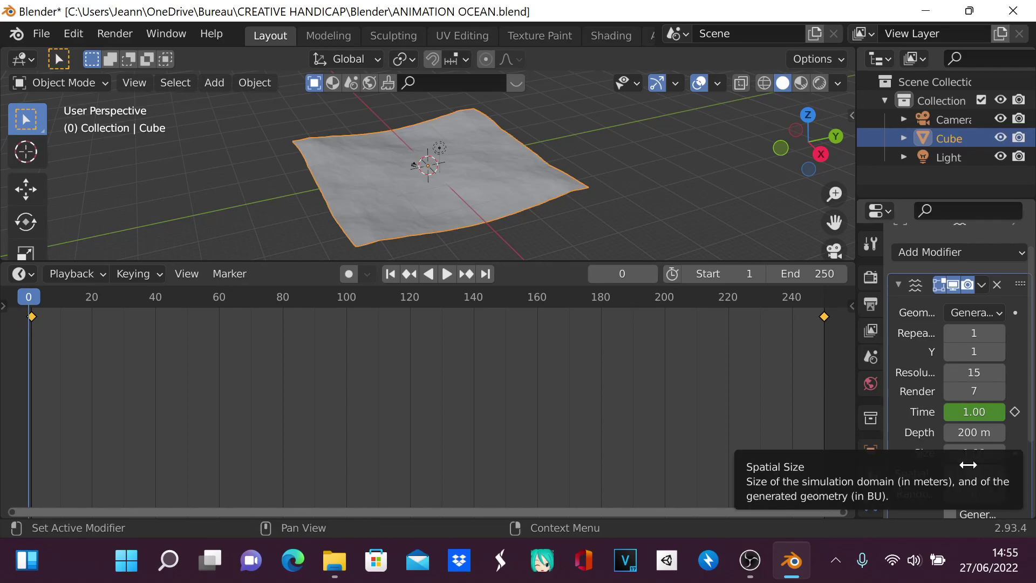
{"action": "scroll", "coordinate": [915, 503], "scroll_direction": "down", "scroll_amount": 1}
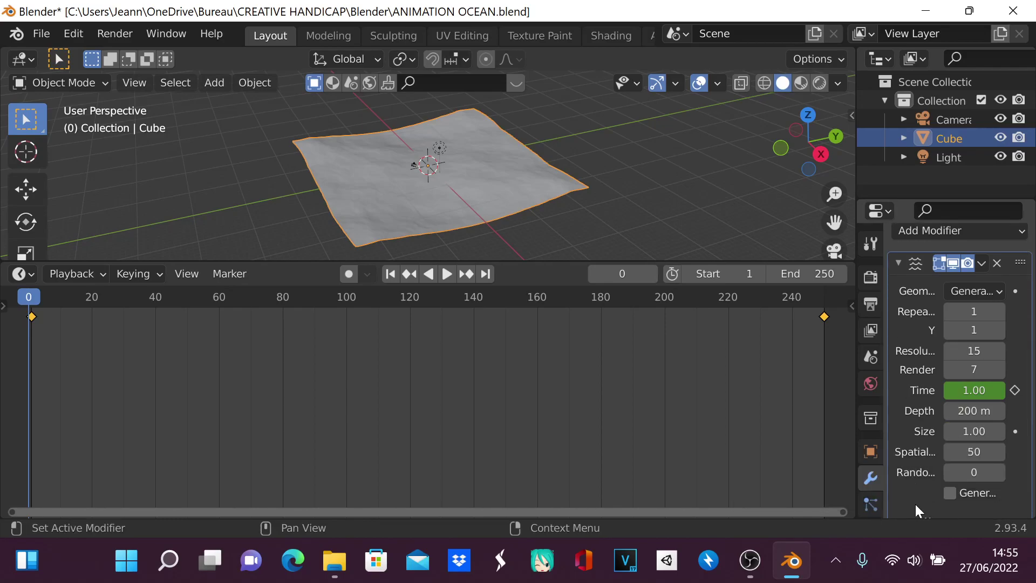
{"action": "left_click", "coordinate": [999, 472]}
{"action": "left_click", "coordinate": [998, 473]}
{"action": "left_click", "coordinate": [998, 473]}
{"action": "left_click", "coordinate": [999, 473]}
{"action": "left_click", "coordinate": [998, 473]}
{"action": "left_click", "coordinate": [999, 473]}
{"action": "left_click", "coordinate": [999, 473]}
{"action": "left_click", "coordinate": [999, 473]}
{"action": "left_click", "coordinate": [998, 473]}
{"action": "left_click", "coordinate": [998, 473]}
{"action": "left_click", "coordinate": [998, 473]}
{"action": "left_click", "coordinate": [999, 473]}
{"action": "left_click", "coordinate": [998, 472]}
{"action": "left_click", "coordinate": [998, 473]}
{"action": "left_click", "coordinate": [999, 473]}
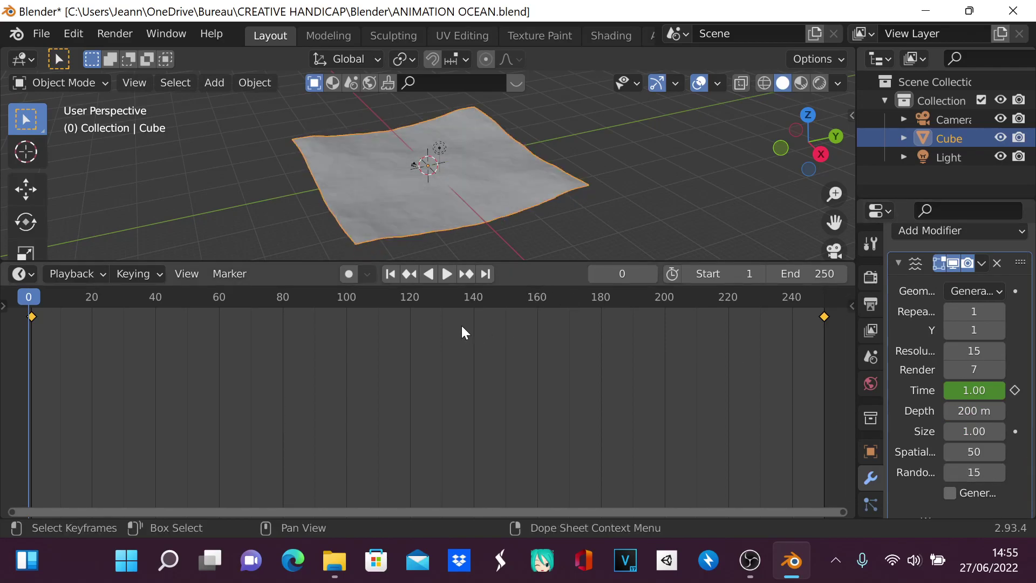
Play the ocean animation with the new resolution and seed, and return to frame 0
{"action": "left_click", "coordinate": [440, 275]}
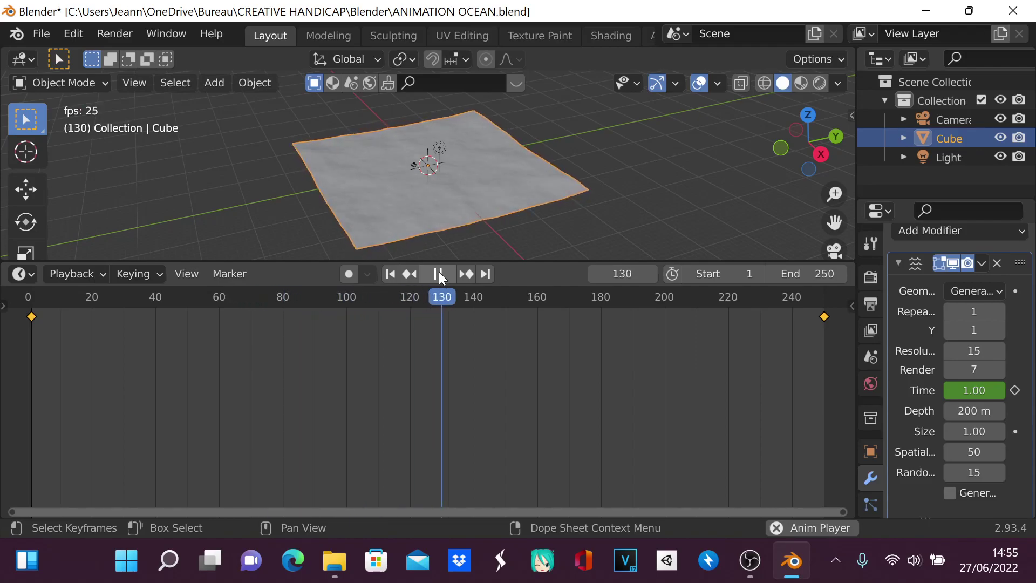
{"action": "left_click", "coordinate": [439, 273]}
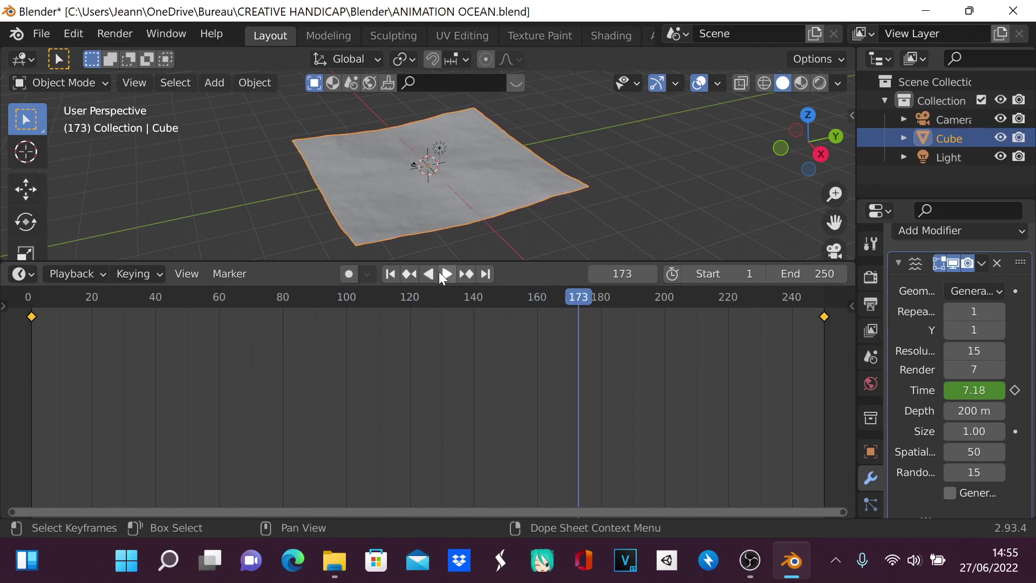
{"action": "key", "text": "space"}
{"action": "left_click_drag", "start_coordinate": [575, 297], "coordinate": [28, 311]}
{"action": "key", "text": "space"}
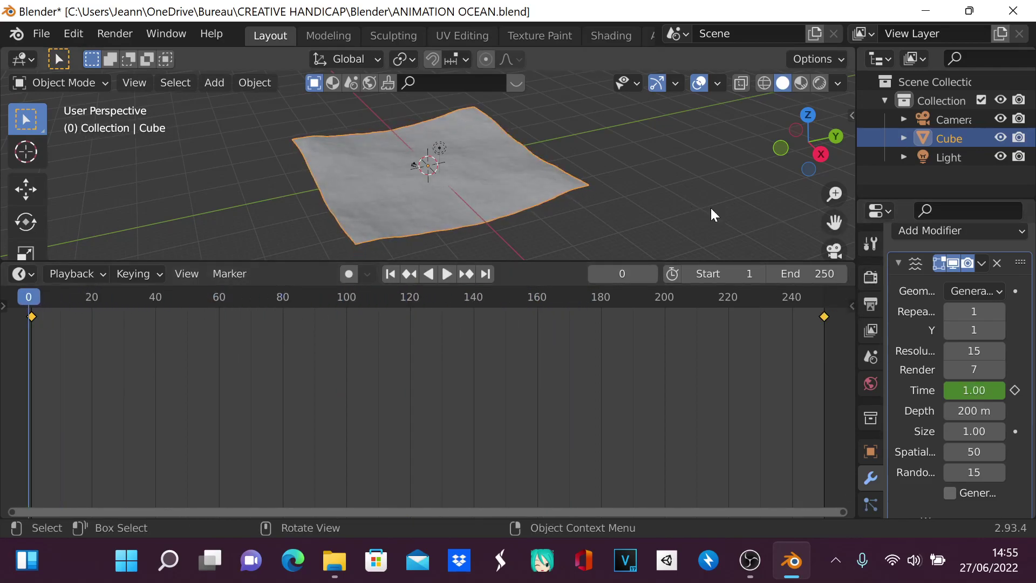
Switch the viewport to Material Preview and set the ocean material's base color to a medium blue
{"action": "left_click", "coordinate": [800, 82]}
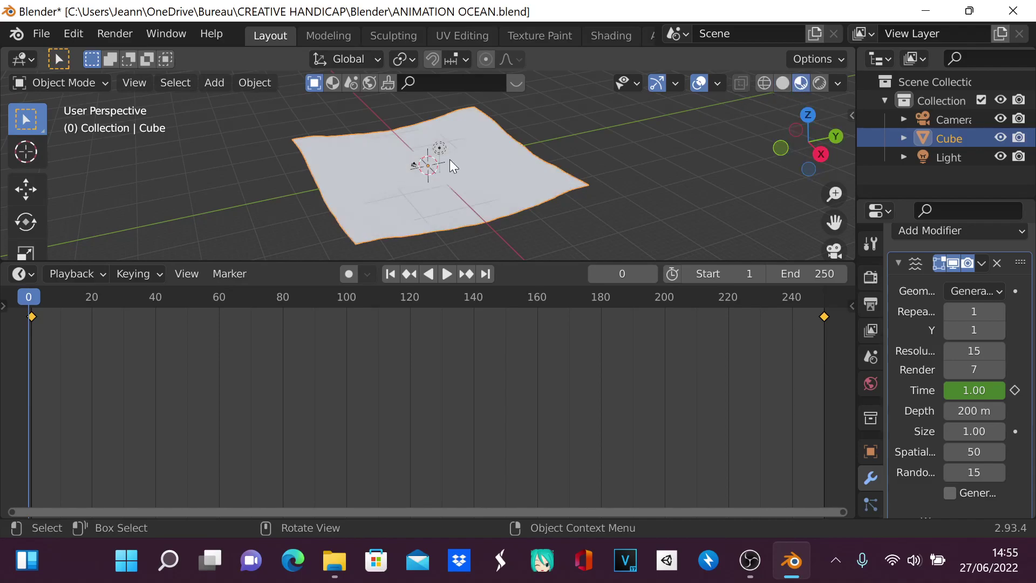
{"action": "scroll", "coordinate": [879, 452], "scroll_direction": "down", "scroll_amount": 5}
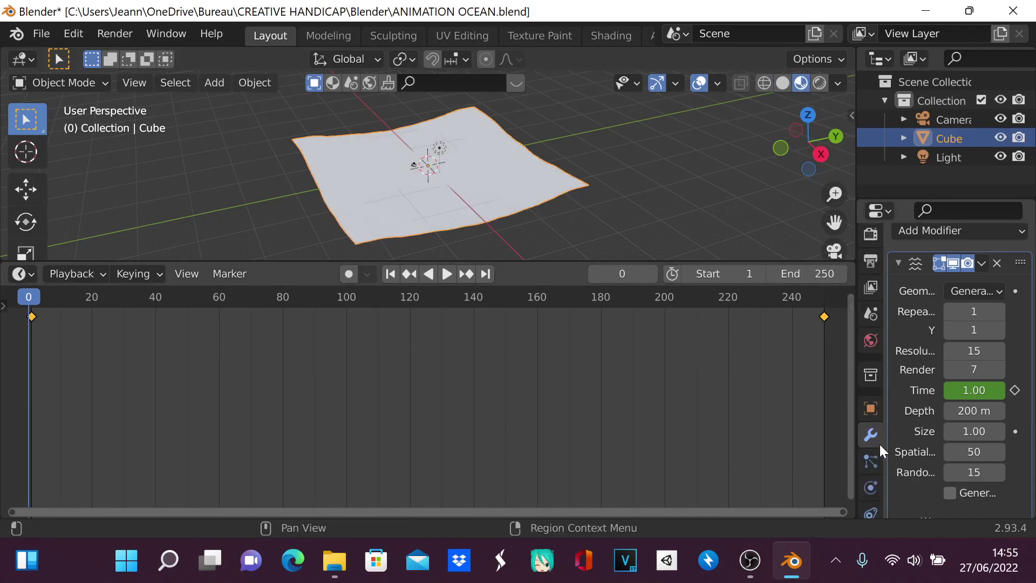
{"action": "left_click", "coordinate": [871, 462]}
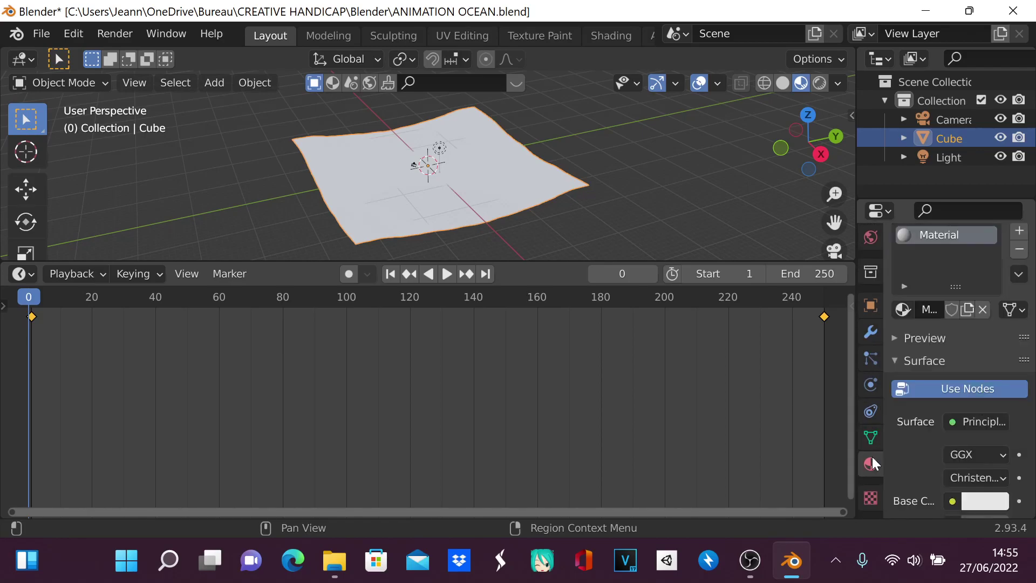
{"action": "scroll", "coordinate": [966, 465], "scroll_direction": "down", "scroll_amount": 3}
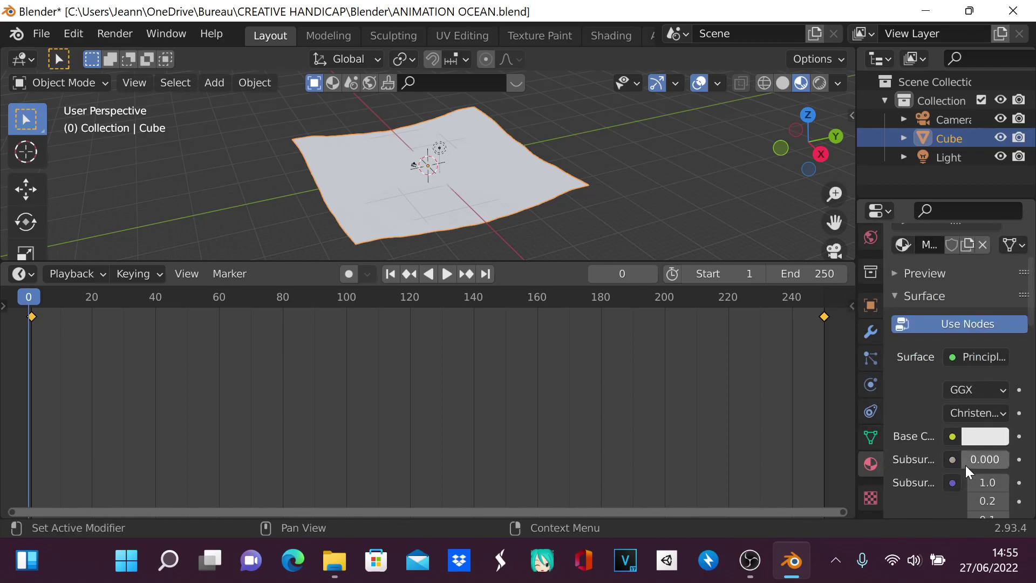
{"action": "left_click", "coordinate": [970, 435]}
{"action": "mouse_move", "coordinate": [906, 229]}
{"action": "left_mouse_down"}
{"action": "mouse_move", "coordinate": [927, 198]}
{"action": "mouse_move", "coordinate": [953, 190]}
{"action": "left_mouse_up"}
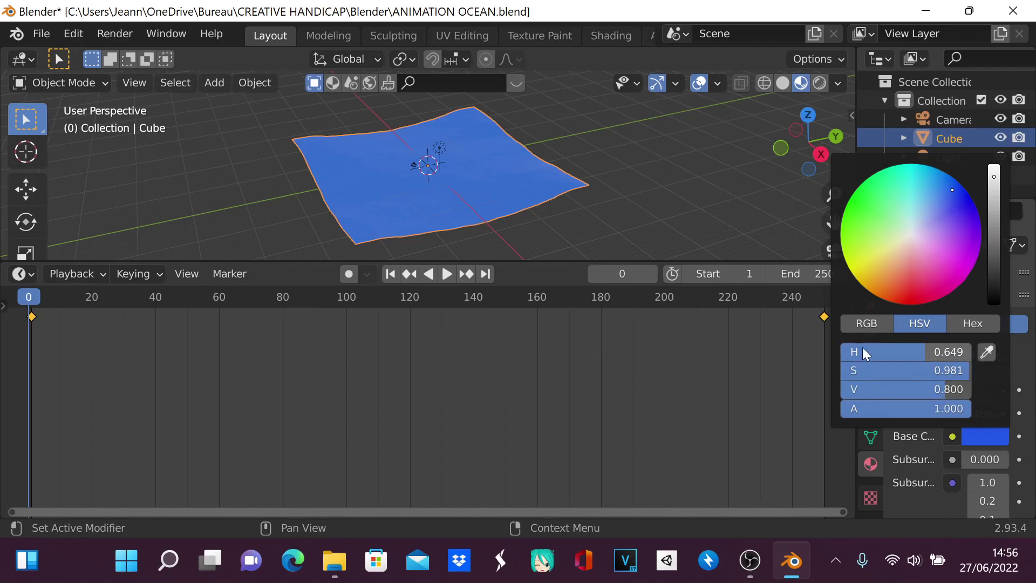
{"action": "left_click", "coordinate": [956, 288]}
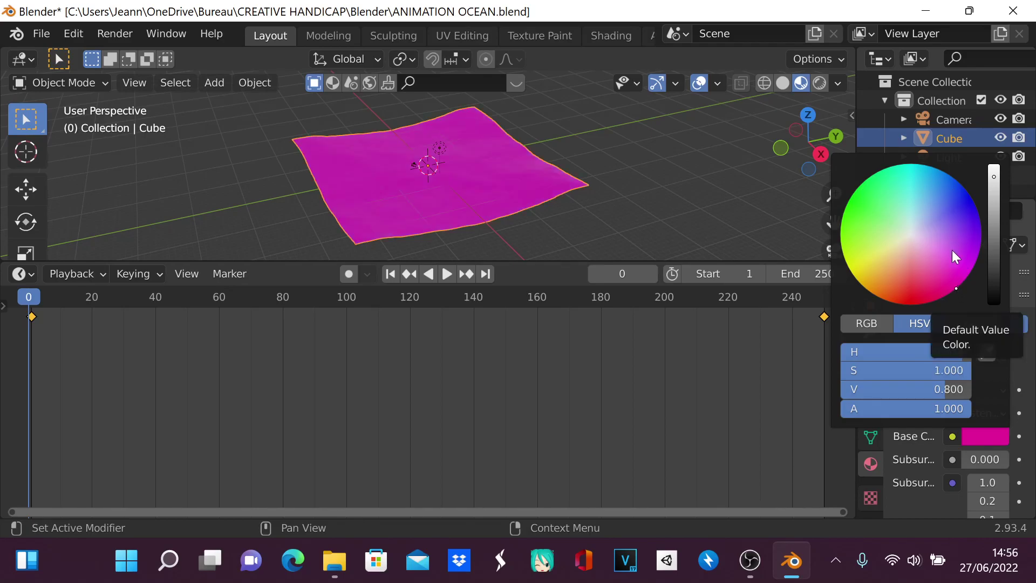
{"action": "mouse_move", "coordinate": [957, 288]}
{"action": "left_mouse_down"}
{"action": "mouse_move", "coordinate": [974, 213]}
{"action": "mouse_move", "coordinate": [944, 193]}
{"action": "left_mouse_up"}
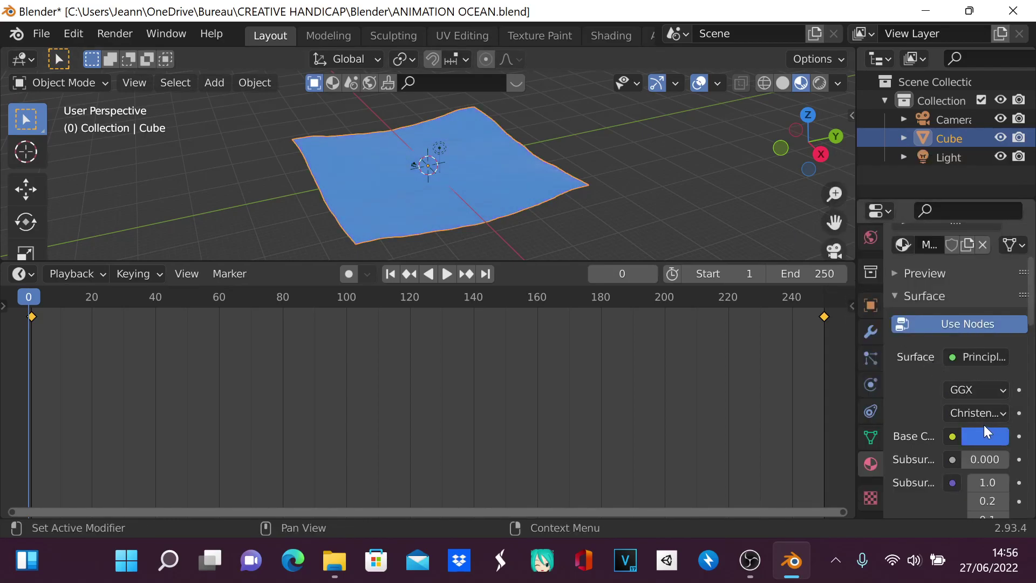
{"action": "scroll", "coordinate": [984, 441], "scroll_direction": "down", "scroll_amount": 5}
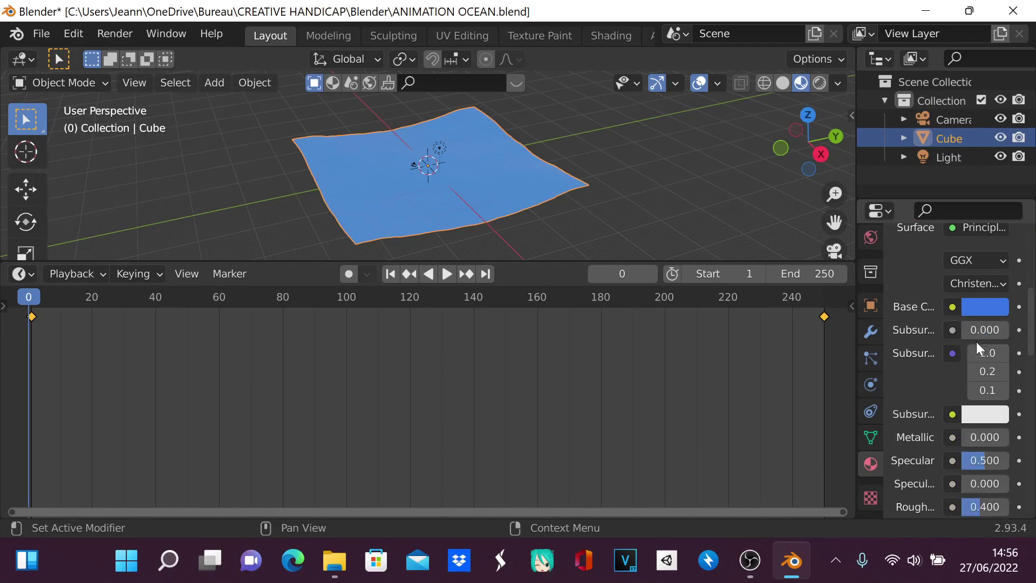
{"action": "left_click_drag", "start_coordinate": [965, 326], "coordinate": [1003, 326]}
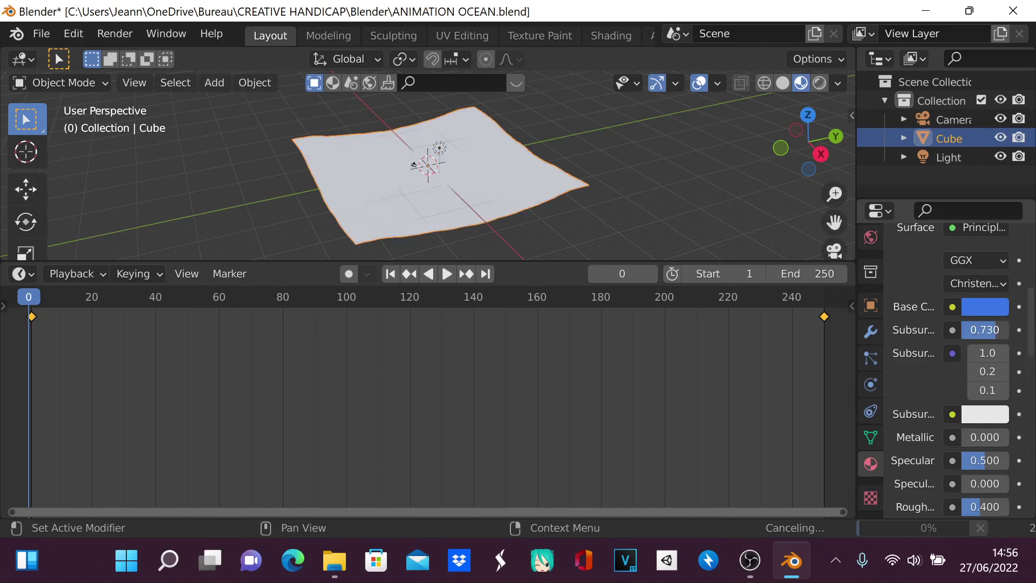
{"action": "key", "text": "Escape"}
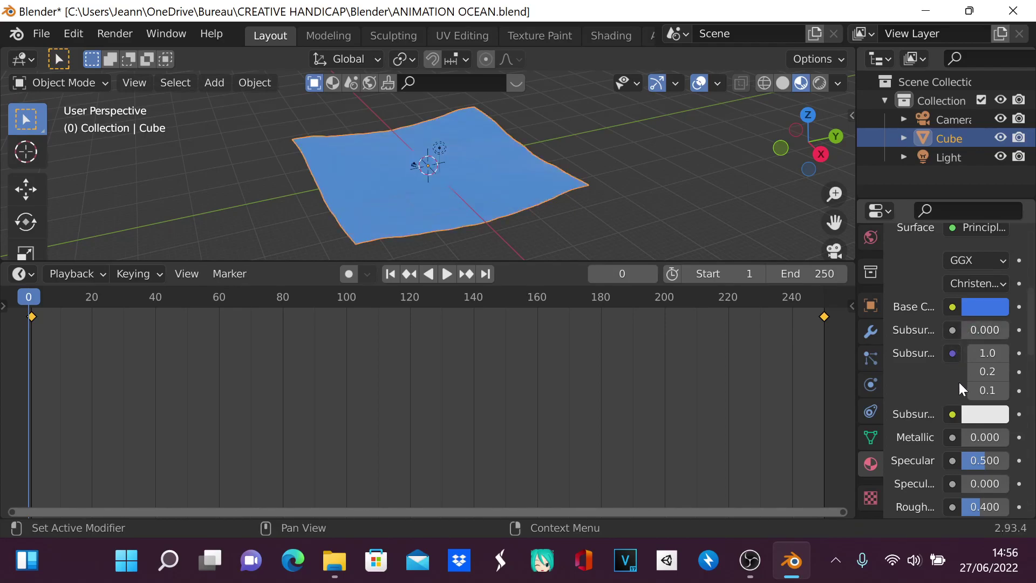
Raise the first subsurface radius value of the ocean material to about 22 and switch the viewport to Rendered shading
{"action": "left_click_drag", "start_coordinate": [975, 355], "coordinate": [1032, 354]}
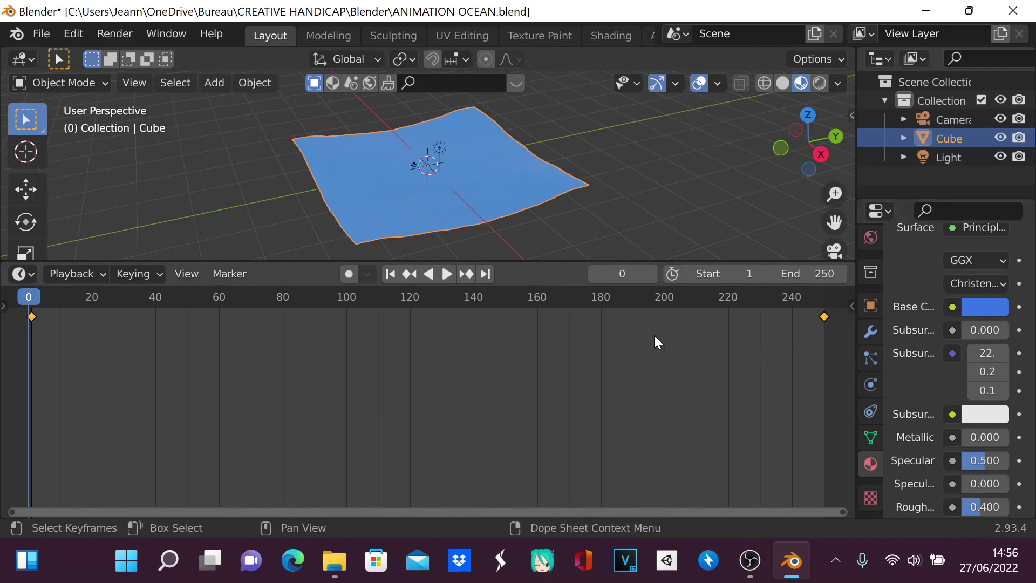
{"action": "left_click", "coordinate": [819, 84]}
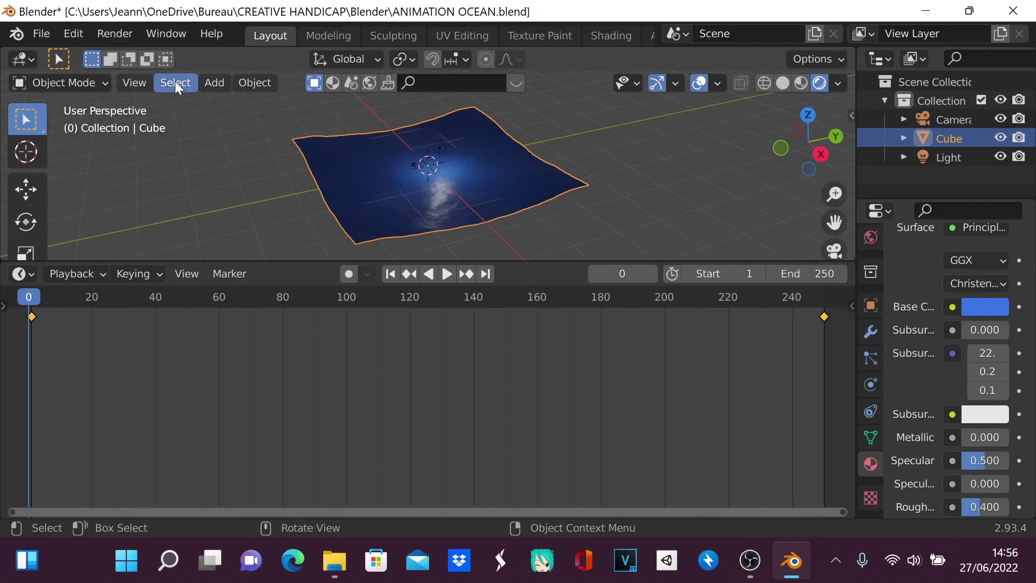
Add a Sun light and aim it at a low angle, rotated about -83.7° in X and -63.6° in Y
{"action": "left_click", "coordinate": [204, 82]}
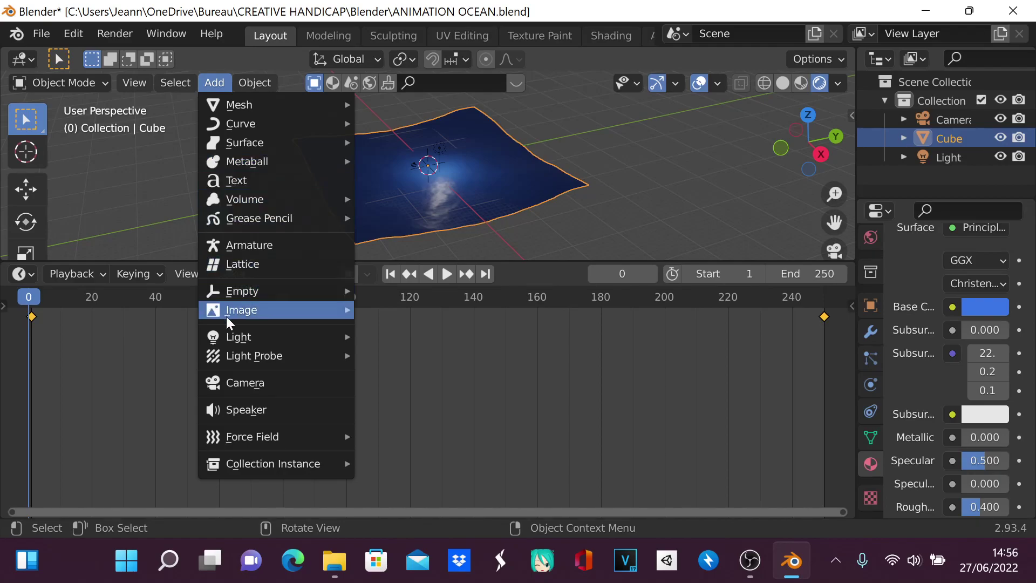
{"action": "mouse_move", "coordinate": [232, 337]}
{"action": "left_click", "coordinate": [395, 365]}
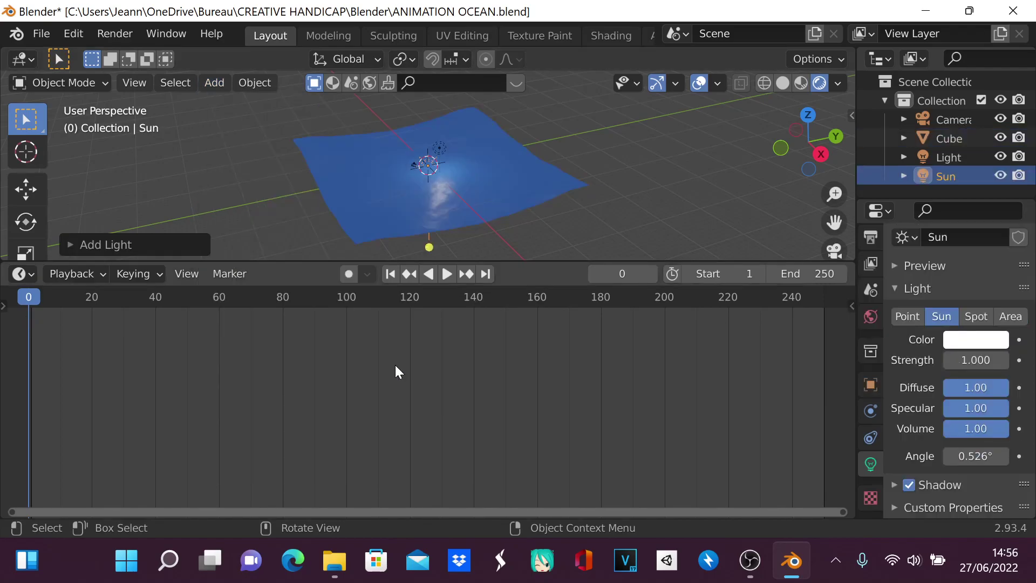
{"action": "left_click_drag", "start_coordinate": [429, 250], "coordinate": [427, 193]}
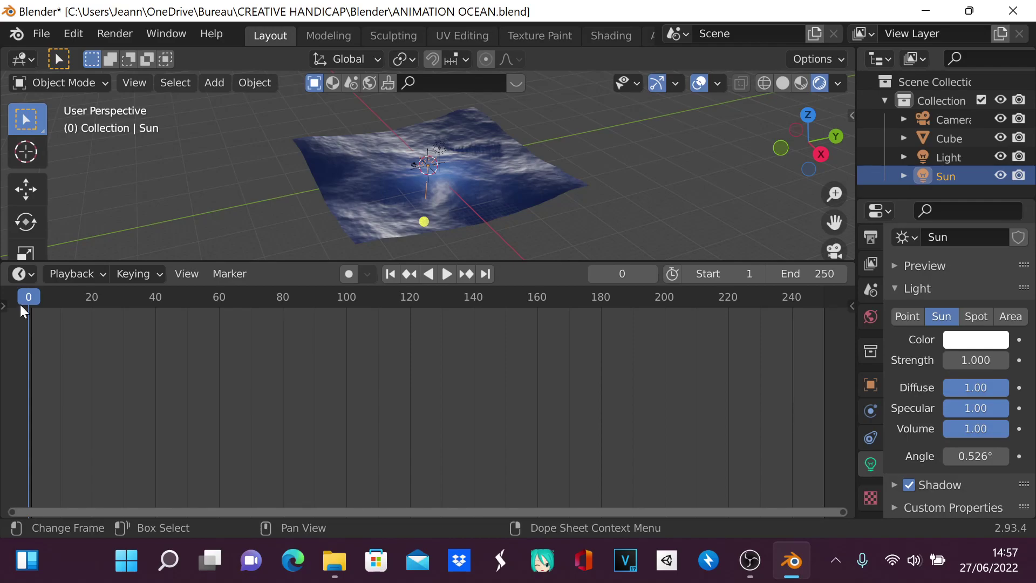
Preview the sunlit ocean's motion along the timeline and return to frame 0
{"action": "left_click_drag", "start_coordinate": [23, 305], "coordinate": [184, 331]}
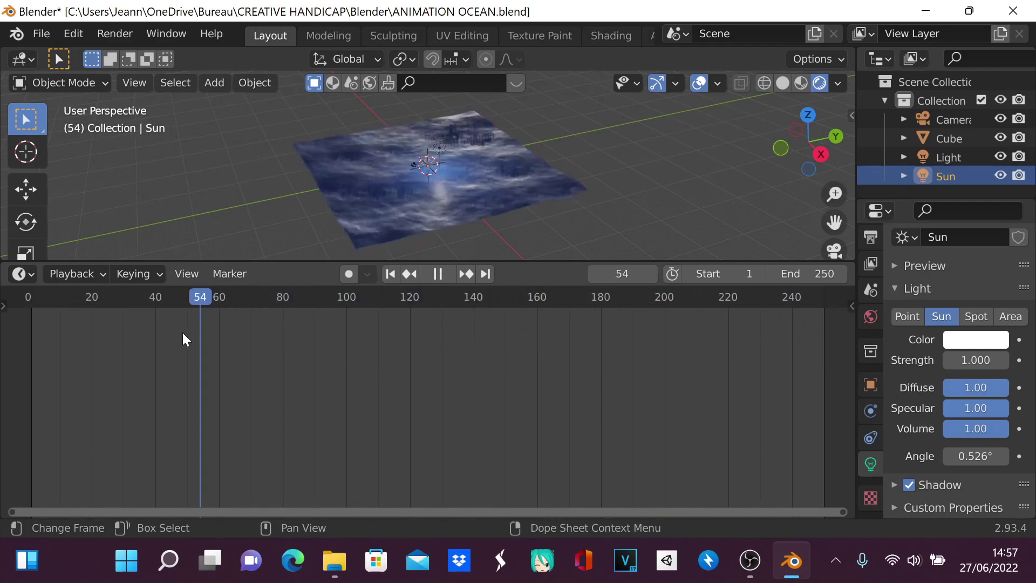
{"action": "key", "text": "Escape"}
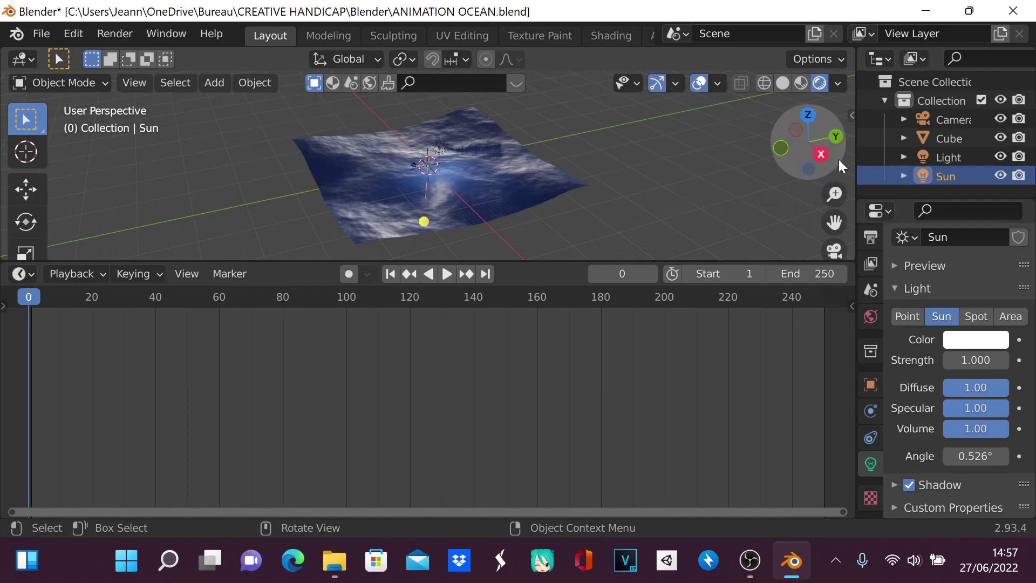
{"action": "left_click", "coordinate": [853, 118]}
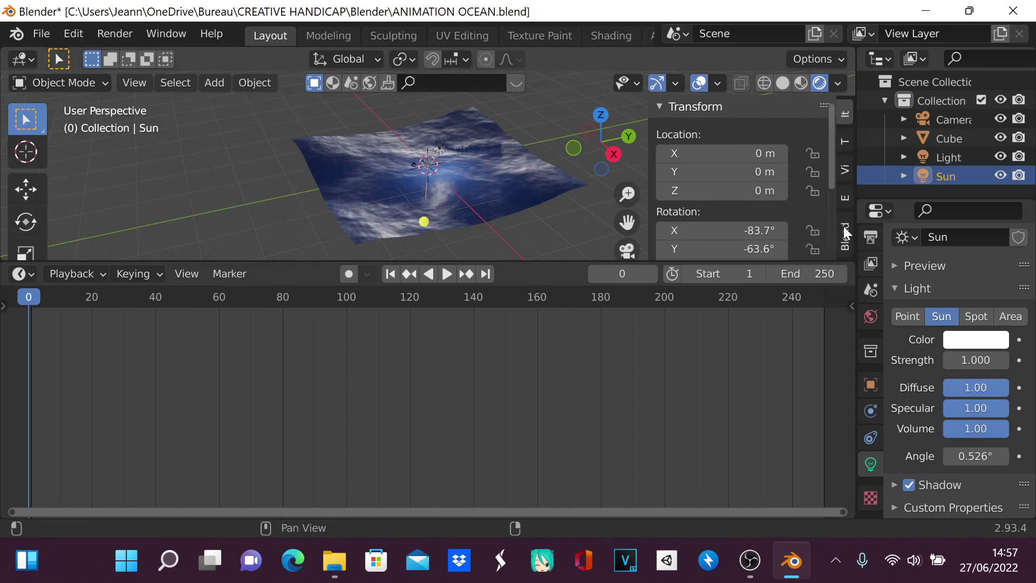
{"action": "left_click", "coordinate": [844, 174]}
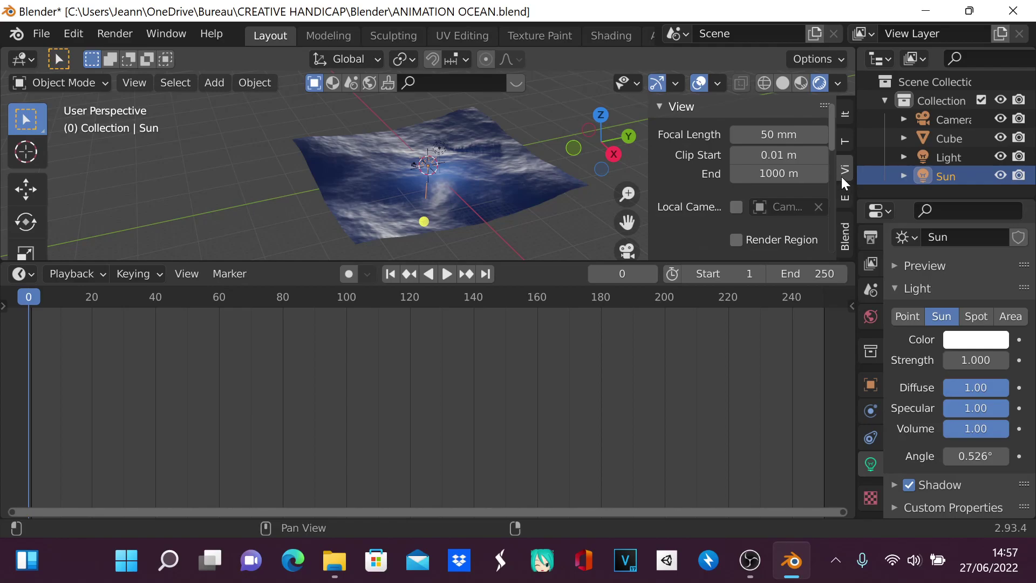
{"action": "scroll", "coordinate": [841, 177], "scroll_direction": "down", "scroll_amount": 2, "text": "ctrl"}
{"action": "scroll", "coordinate": [841, 176], "scroll_direction": "up", "scroll_amount": 2, "text": "ctrl"}
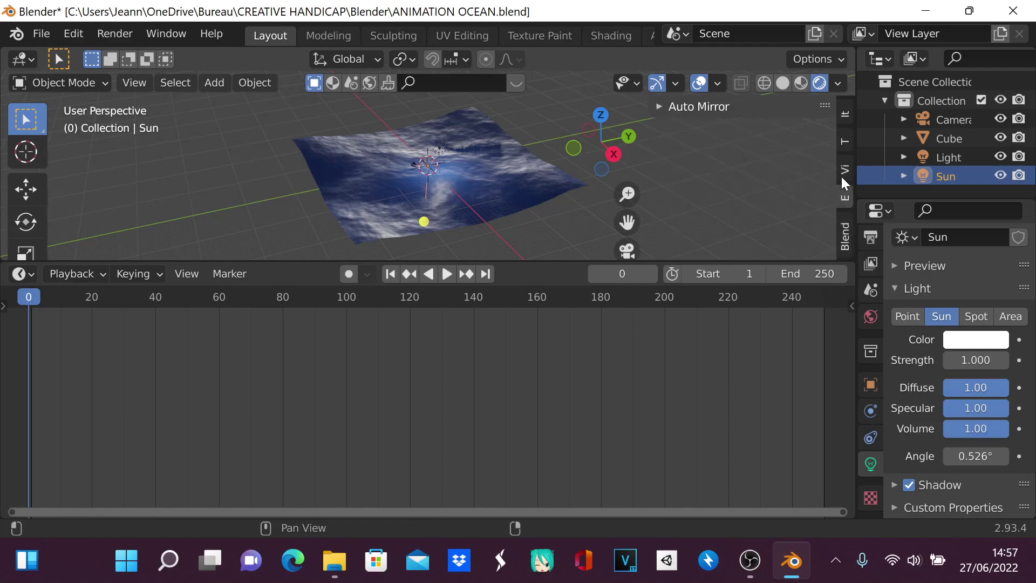
{"action": "scroll", "coordinate": [841, 176], "scroll_direction": "up", "scroll_amount": 2, "text": "ctrl"}
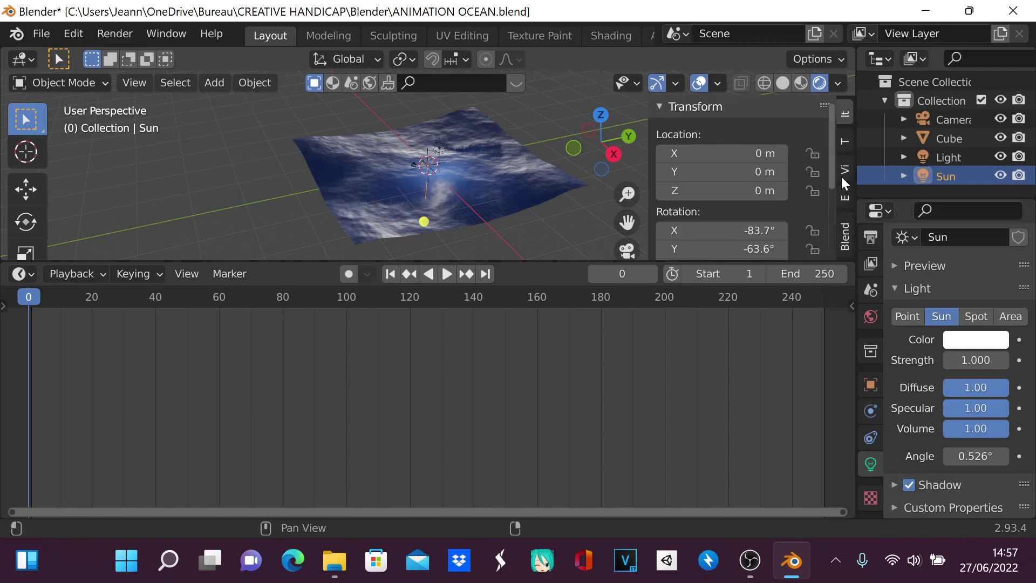
{"action": "scroll", "coordinate": [840, 174], "scroll_direction": "down", "scroll_amount": 1, "text": "ctrl"}
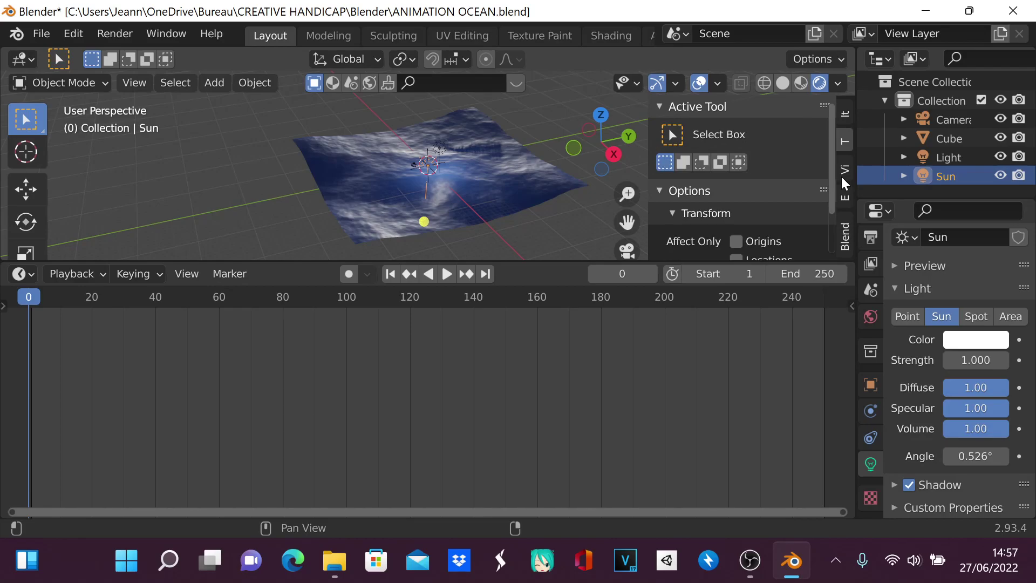
{"action": "scroll", "coordinate": [842, 209], "scroll_direction": "down", "scroll_amount": 1, "text": "ctrl"}
{"action": "scroll", "coordinate": [841, 208], "scroll_direction": "down", "scroll_amount": 1, "text": "ctrl"}
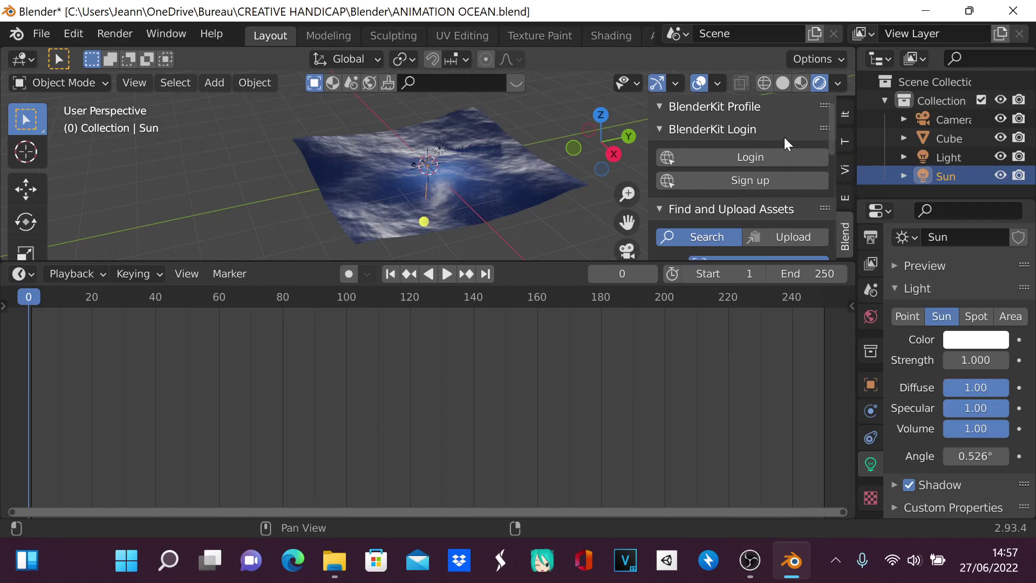
{"action": "key", "text": "n"}
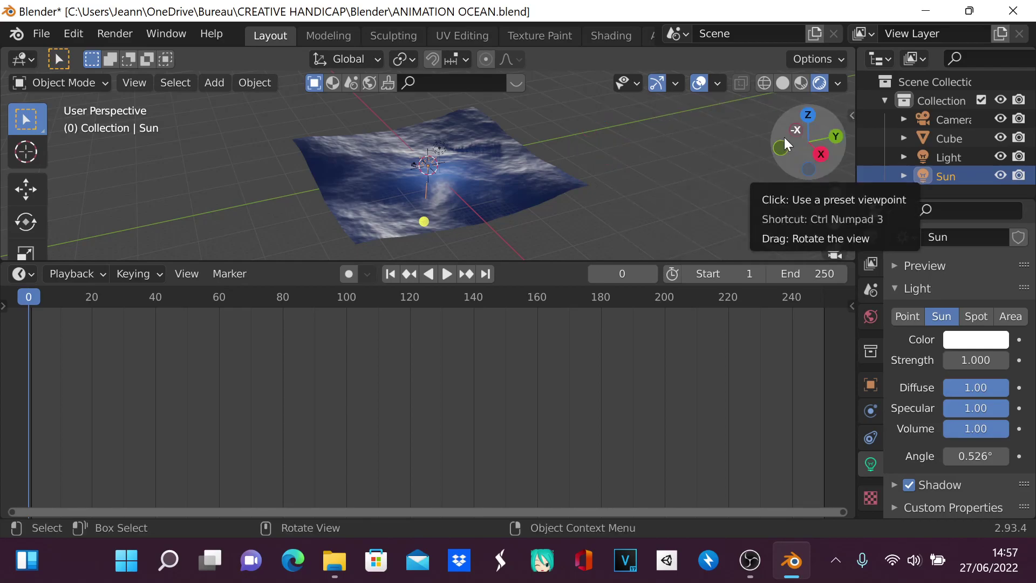
Open the BlenderKit asset search in the viewport sidebar and list its HDRs
{"action": "left_click", "coordinate": [852, 116]}
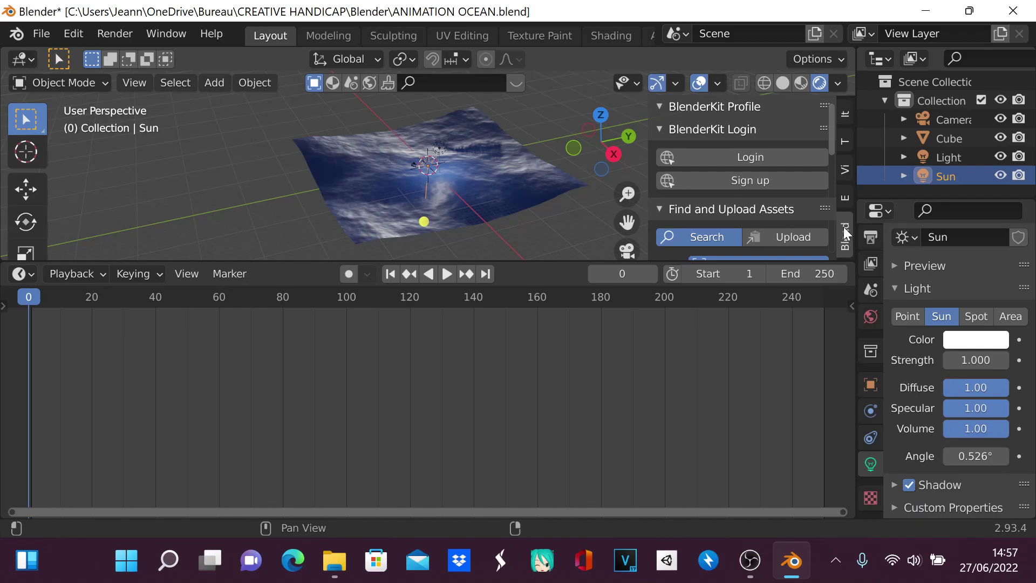
{"action": "left_click", "coordinate": [844, 169]}
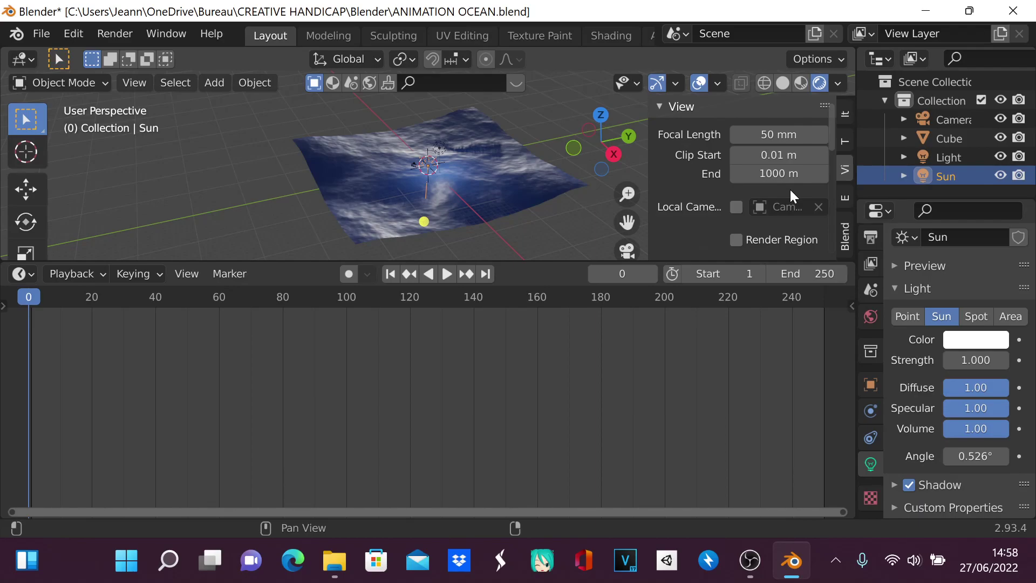
{"action": "left_click", "coordinate": [846, 243]}
{"action": "scroll", "coordinate": [713, 179], "scroll_direction": "down", "scroll_amount": 5}
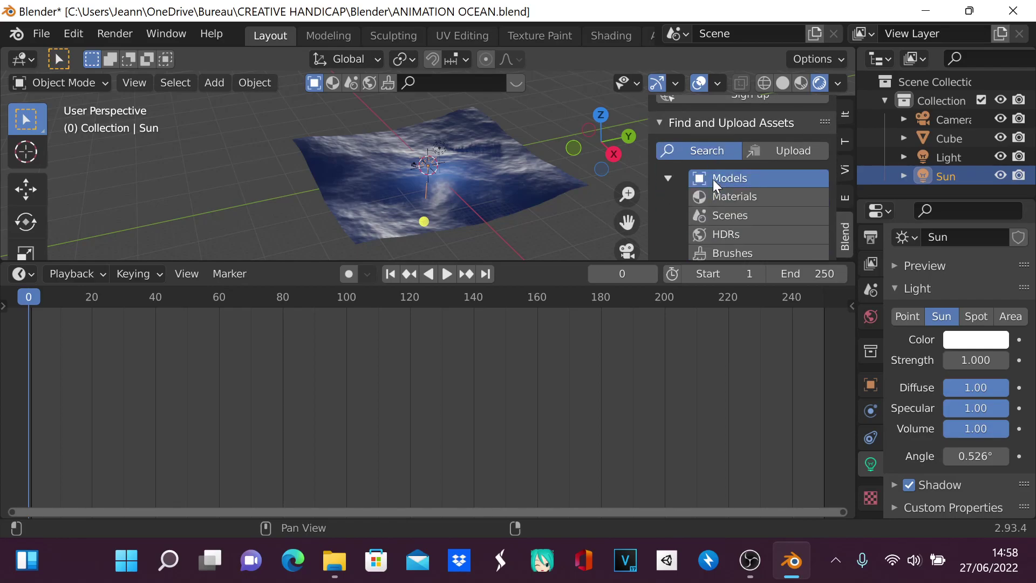
{"action": "scroll", "coordinate": [714, 179], "scroll_direction": "down", "scroll_amount": 1}
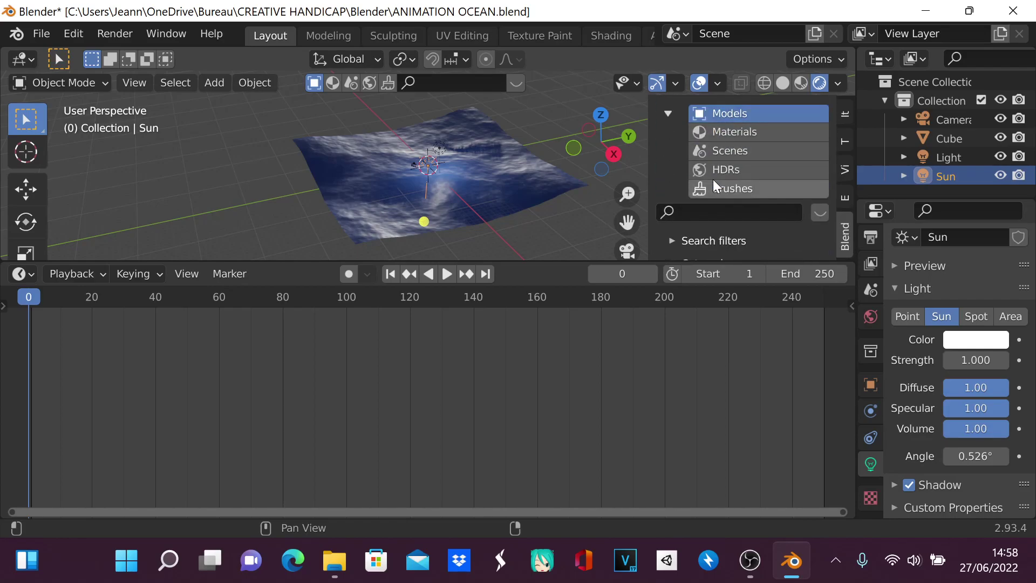
{"action": "left_click", "coordinate": [713, 163]}
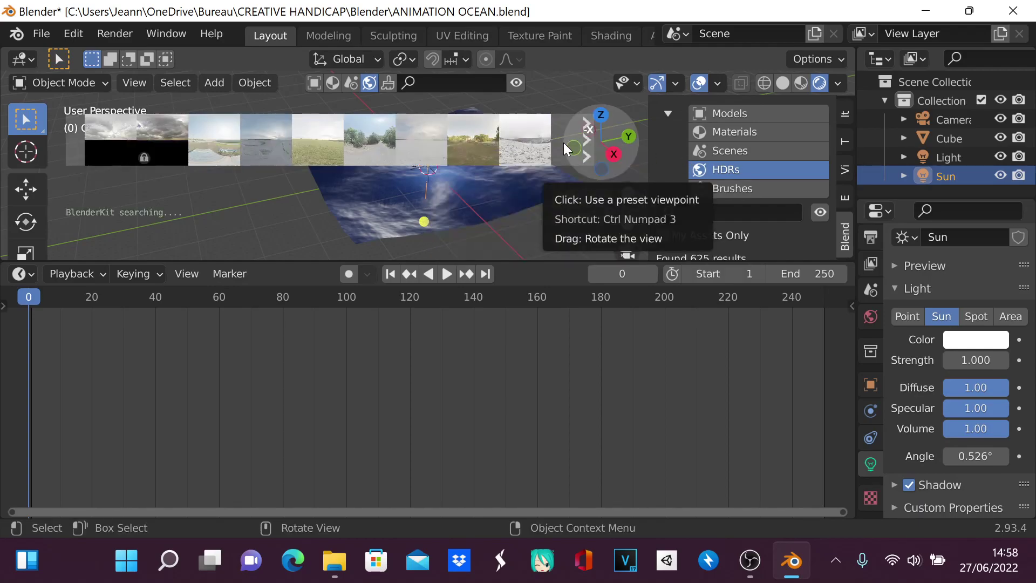
Browse the HDR assets and try to download the Isle Mountains Sea HDR at 1024 resolution
{"action": "left_click", "coordinate": [586, 138]}
{"action": "left_click", "coordinate": [586, 138]}
{"action": "left_click", "coordinate": [586, 138]}
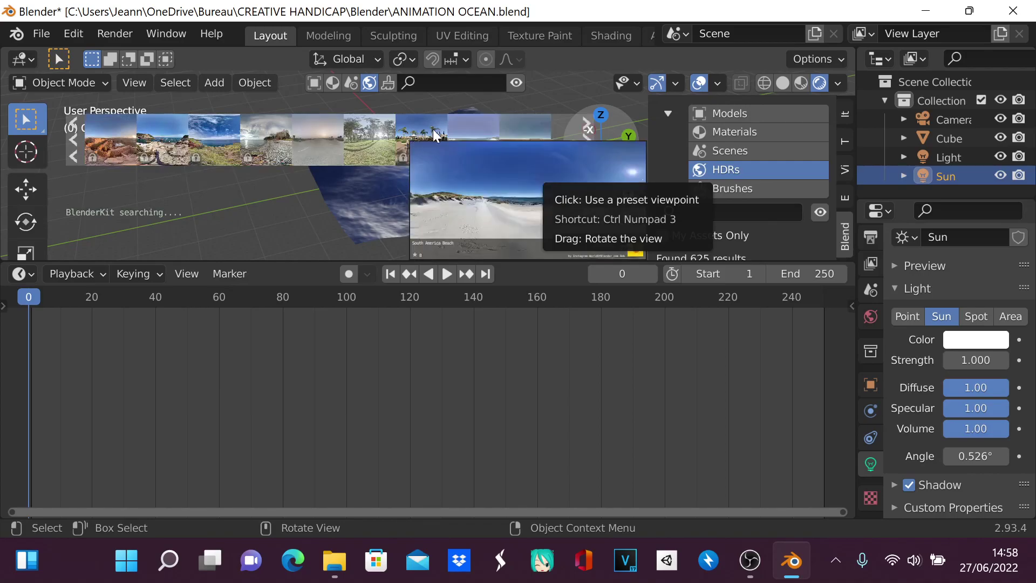
{"action": "left_click", "coordinate": [73, 140]}
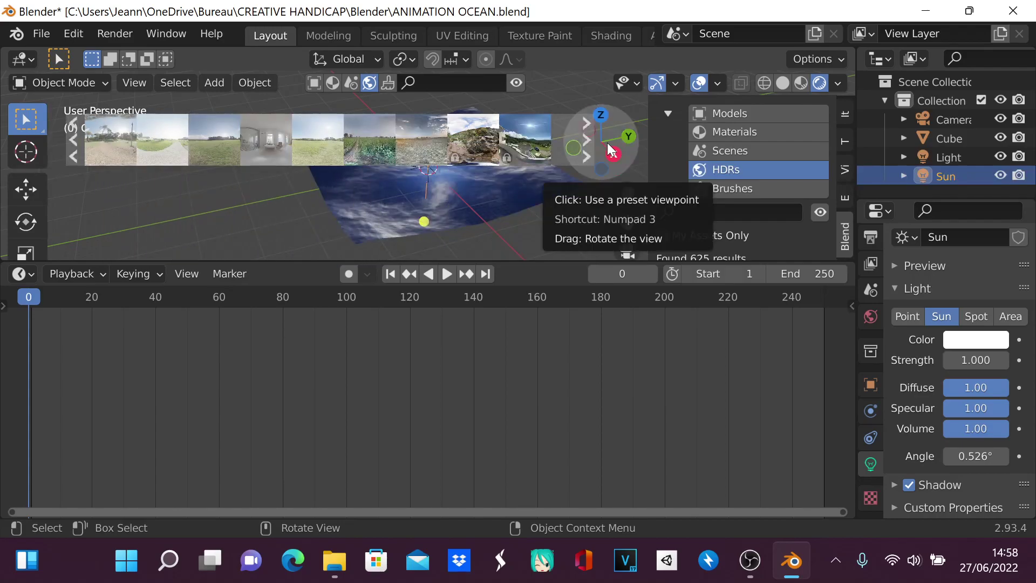
{"action": "left_click", "coordinate": [588, 140]}
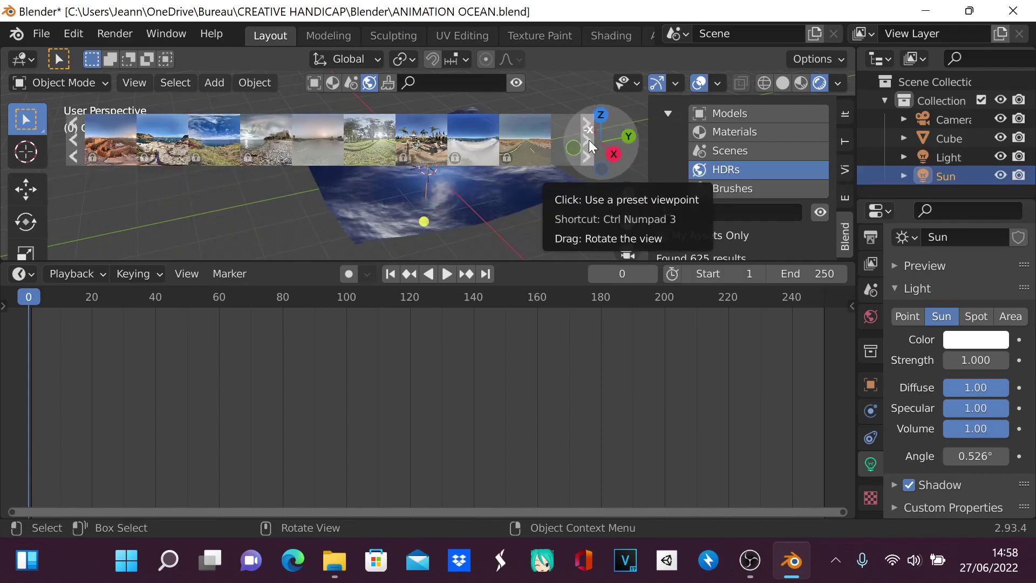
{"action": "left_click", "coordinate": [200, 141]}
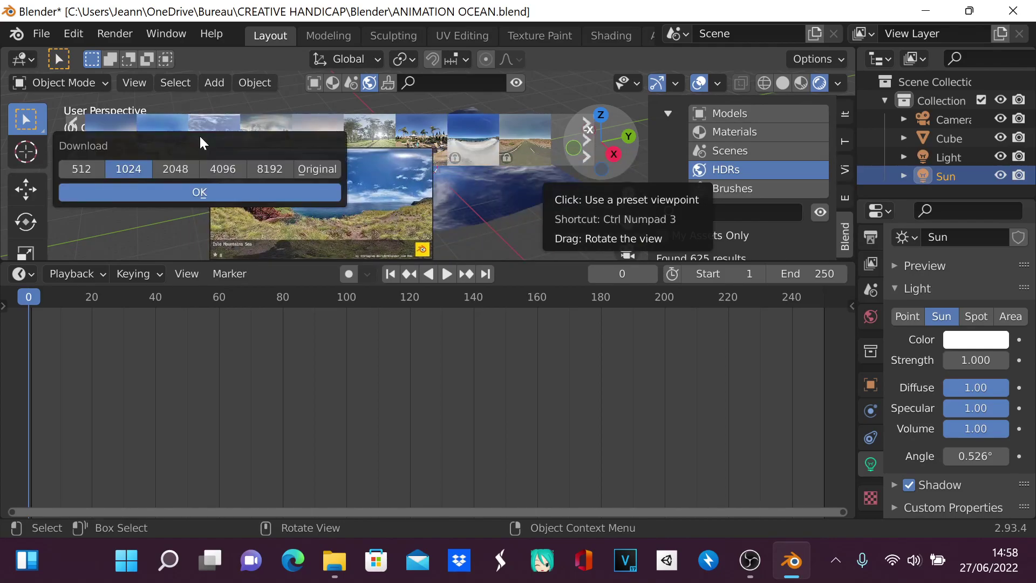
{"action": "left_click", "coordinate": [200, 193]}
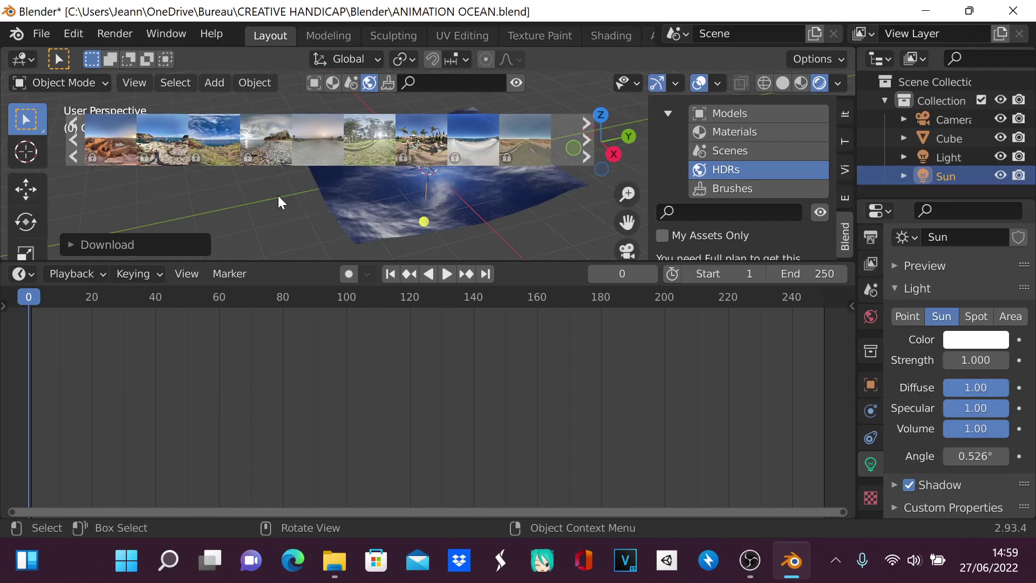
{"action": "mouse_move", "coordinate": [223, 155]}
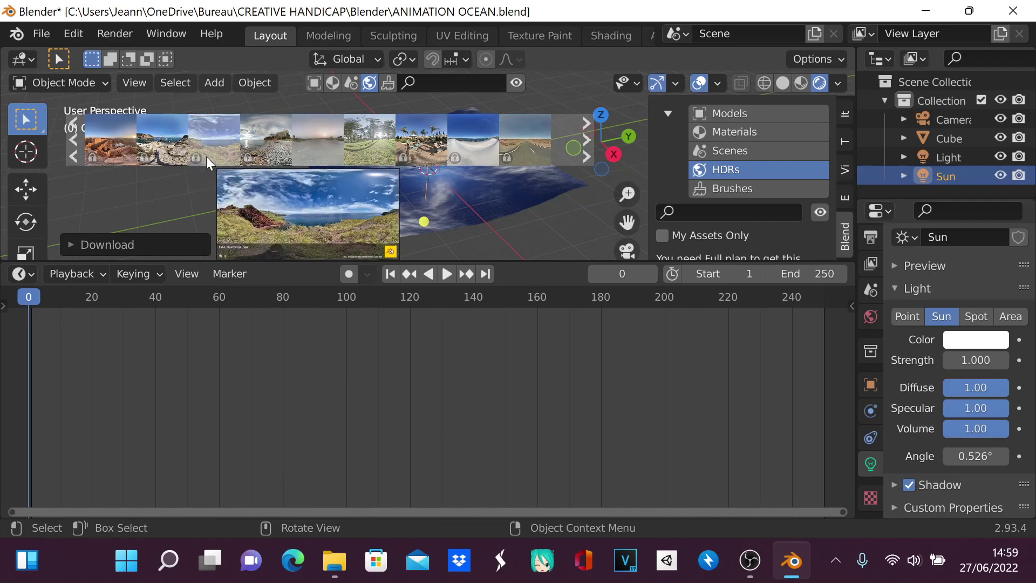
{"action": "left_click", "coordinate": [206, 157]}
{"action": "left_click", "coordinate": [212, 214]}
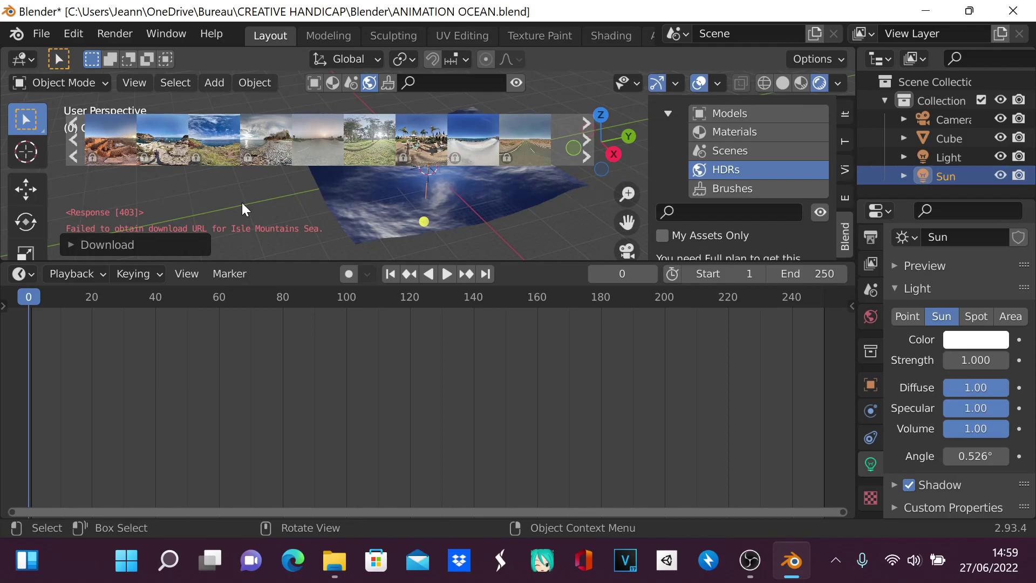
Try to download the Isle Mountains Sea HDR at its original resolution
{"action": "left_click", "coordinate": [226, 155]}
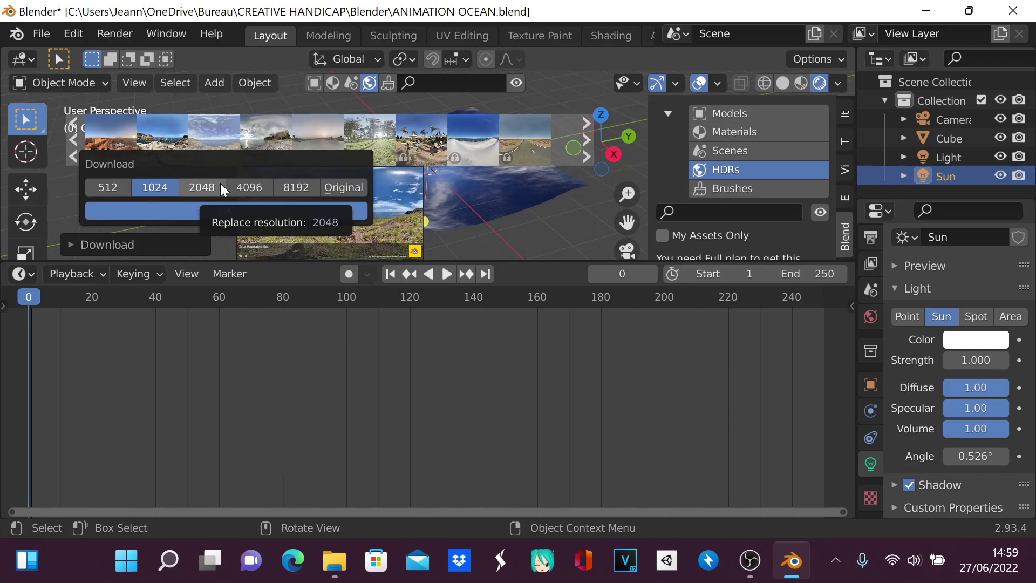
{"action": "left_click", "coordinate": [359, 190]}
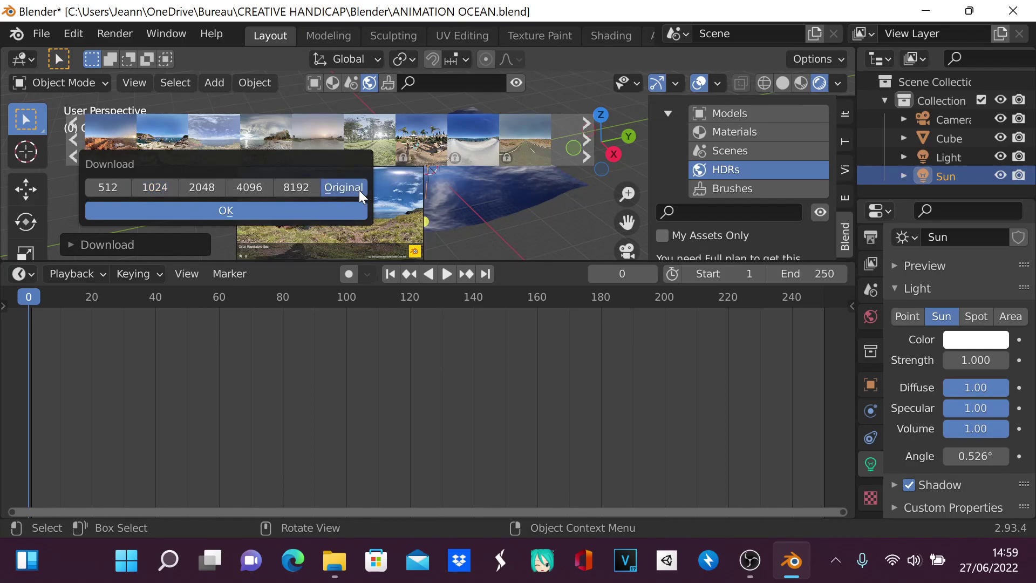
{"action": "left_click", "coordinate": [295, 209]}
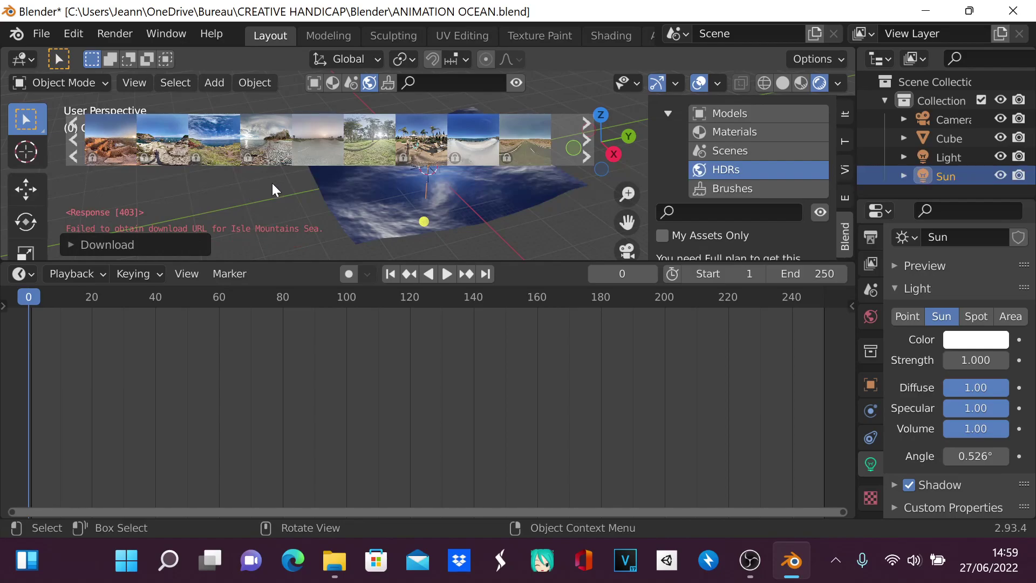
Download the unlocked Abandoned Tank Farm HDR at 1024 resolution as the scene environment, and hide the asset bar
{"action": "mouse_move", "coordinate": [478, 146]}
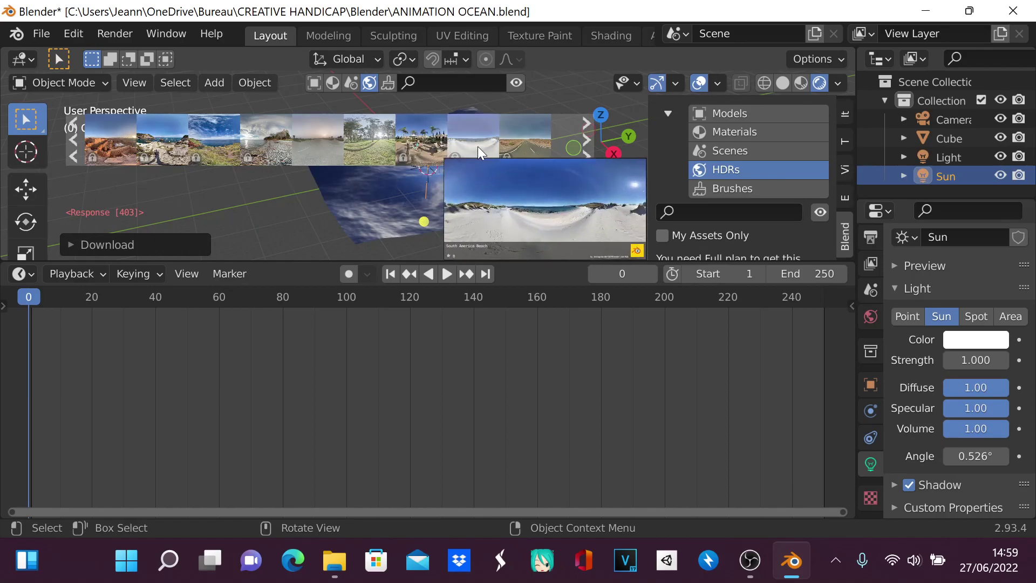
{"action": "left_click", "coordinate": [579, 139]}
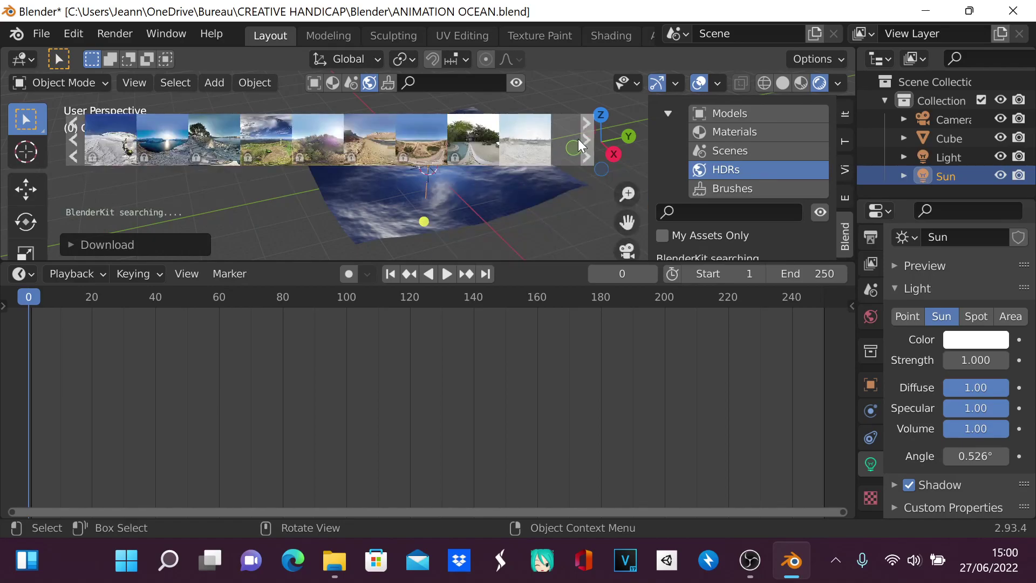
{"action": "mouse_move", "coordinate": [509, 135]}
{"action": "mouse_move", "coordinate": [475, 135]}
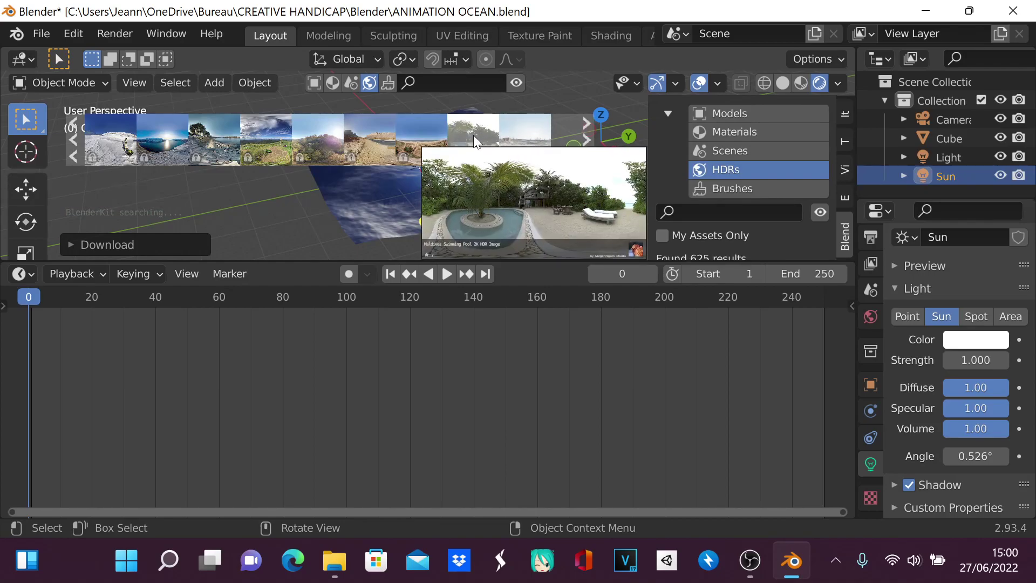
{"action": "left_click", "coordinate": [529, 139]}
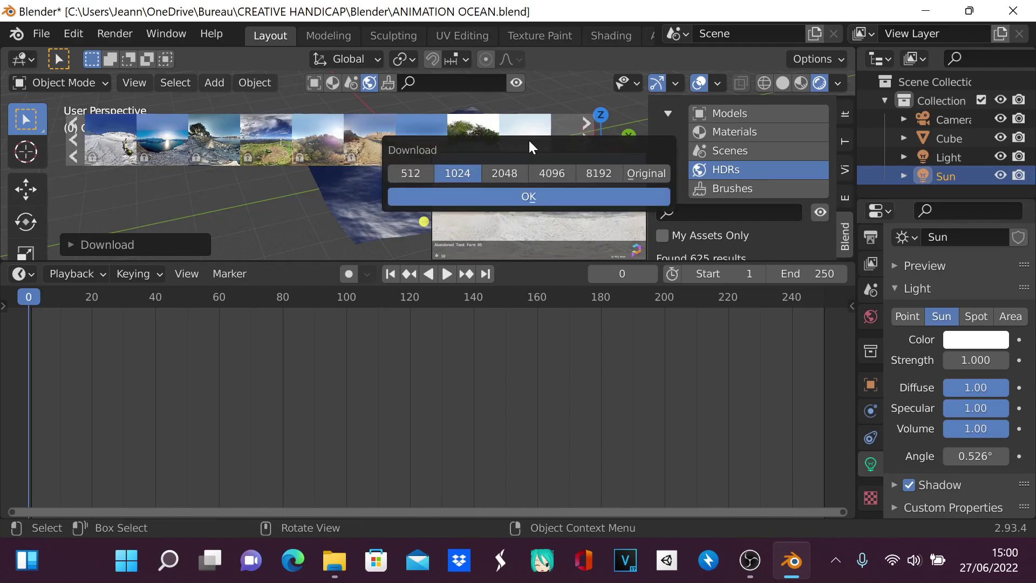
{"action": "left_click", "coordinate": [503, 193]}
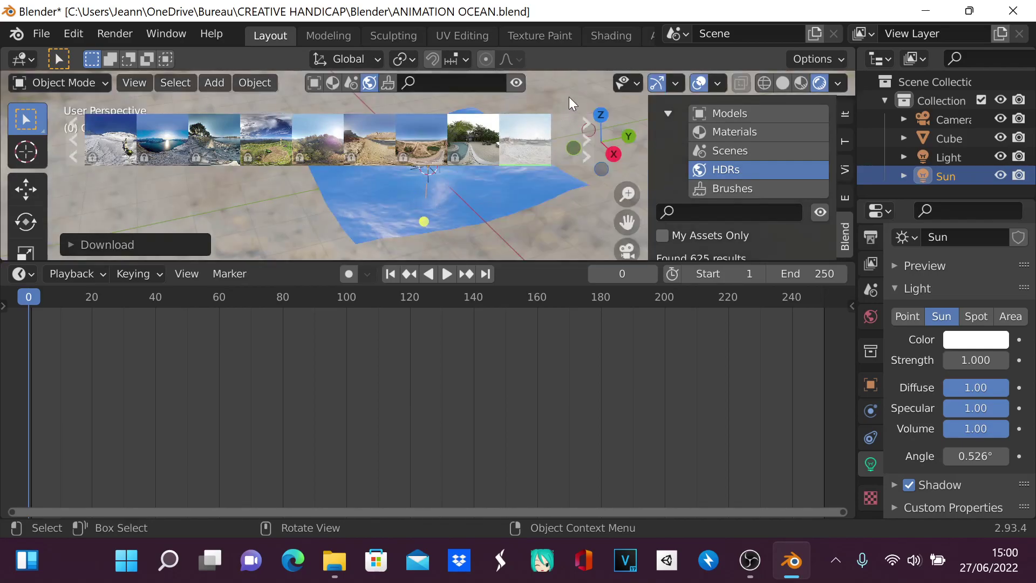
{"action": "left_click", "coordinate": [516, 83]}
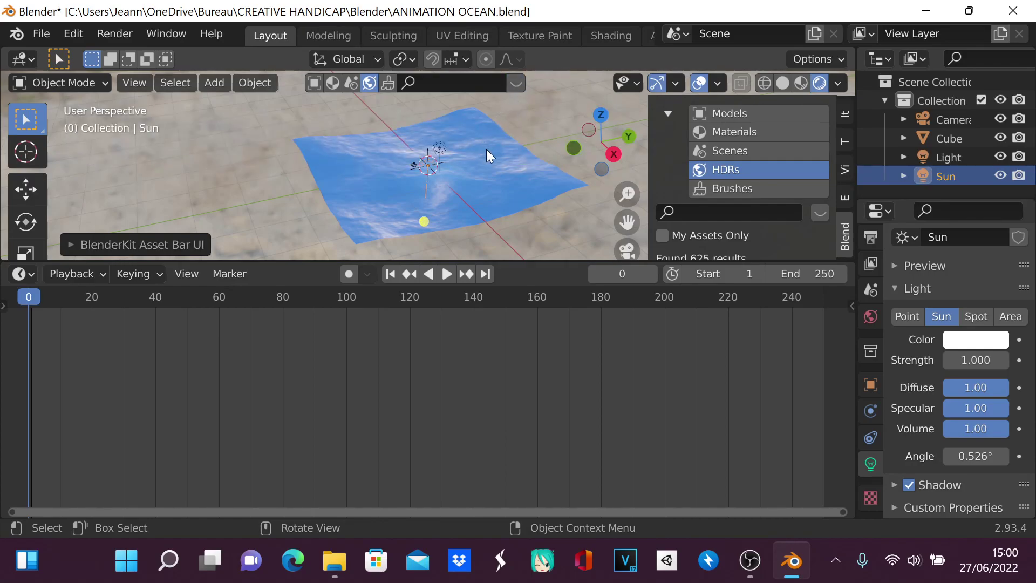
Preview the HDR-lit ocean animation along the timeline and return to frame 0
{"action": "right_click", "coordinate": [487, 149]}
{"action": "mouse_move", "coordinate": [210, 132]}
{"action": "middle_mouse_down"}
{"action": "mouse_move", "coordinate": [238, 182]}
{"action": "mouse_move", "coordinate": [225, 83]}
{"action": "mouse_move", "coordinate": [223, 135]}
{"action": "middle_mouse_up"}
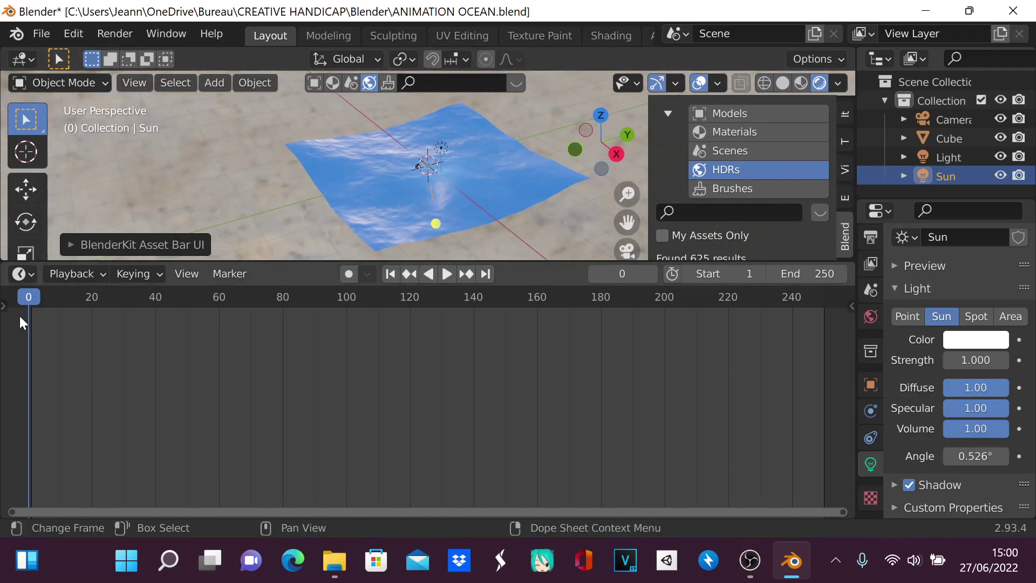
{"action": "left_click_drag", "start_coordinate": [24, 309], "coordinate": [388, 309]}
{"action": "mouse_move", "coordinate": [31, 296]}
{"action": "left_mouse_down"}
{"action": "mouse_move", "coordinate": [737, 303]}
{"action": "mouse_move", "coordinate": [458, 325]}
{"action": "mouse_move", "coordinate": [25, 297]}
{"action": "left_mouse_up"}
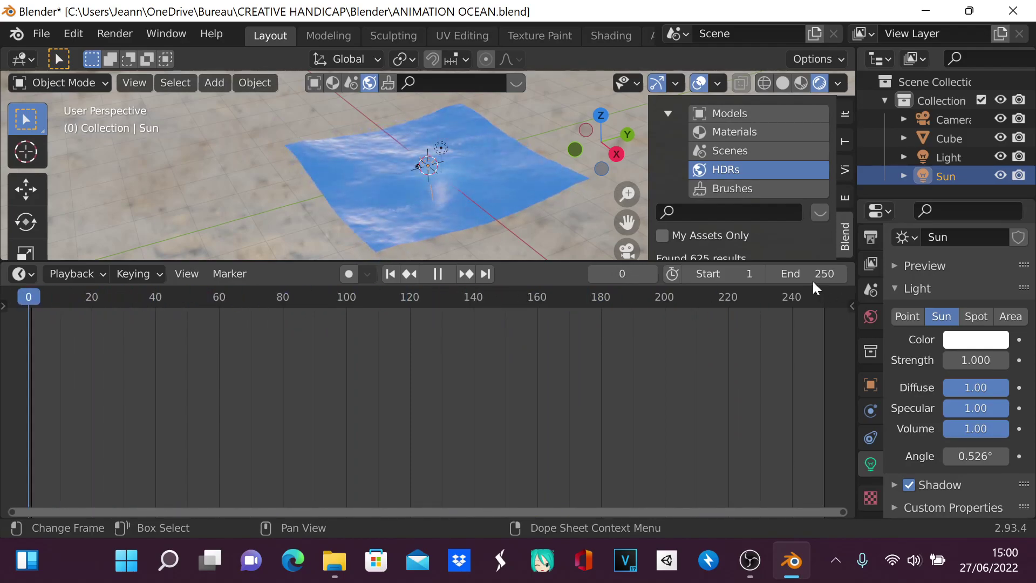
{"action": "key", "text": "space"}
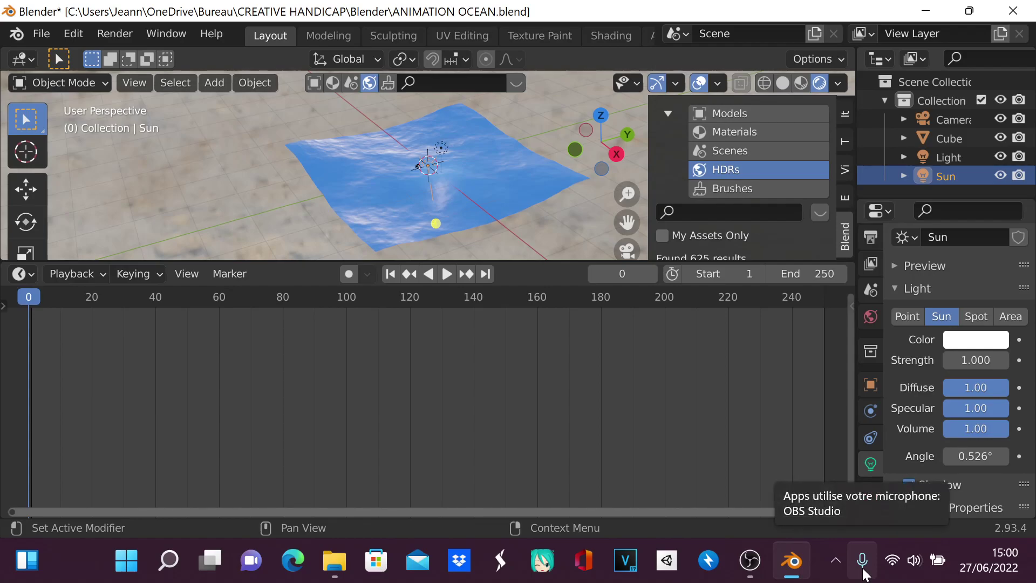
{"action": "left_click", "coordinate": [750, 561]}
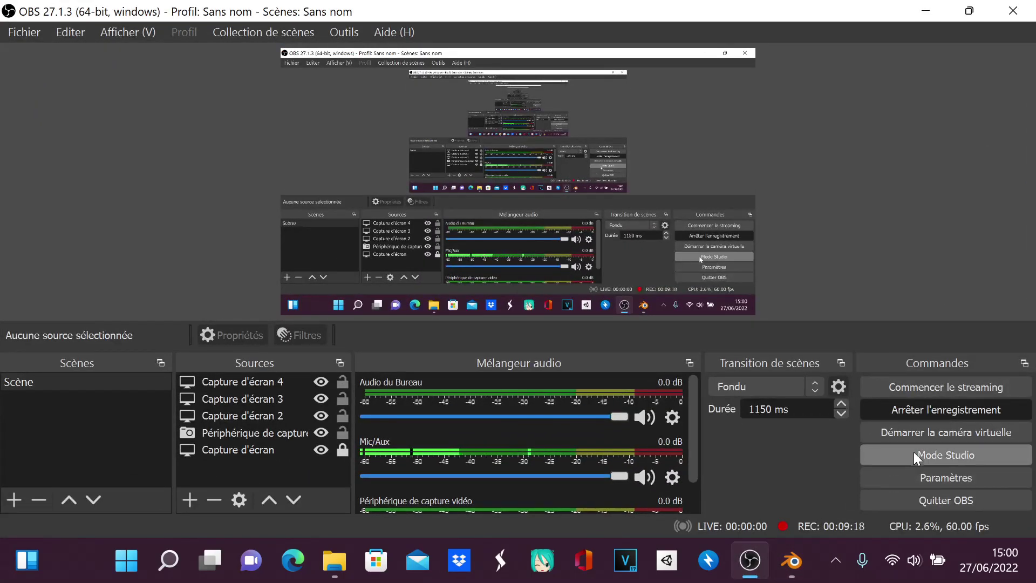
{"action": "left_click", "coordinate": [918, 413]}
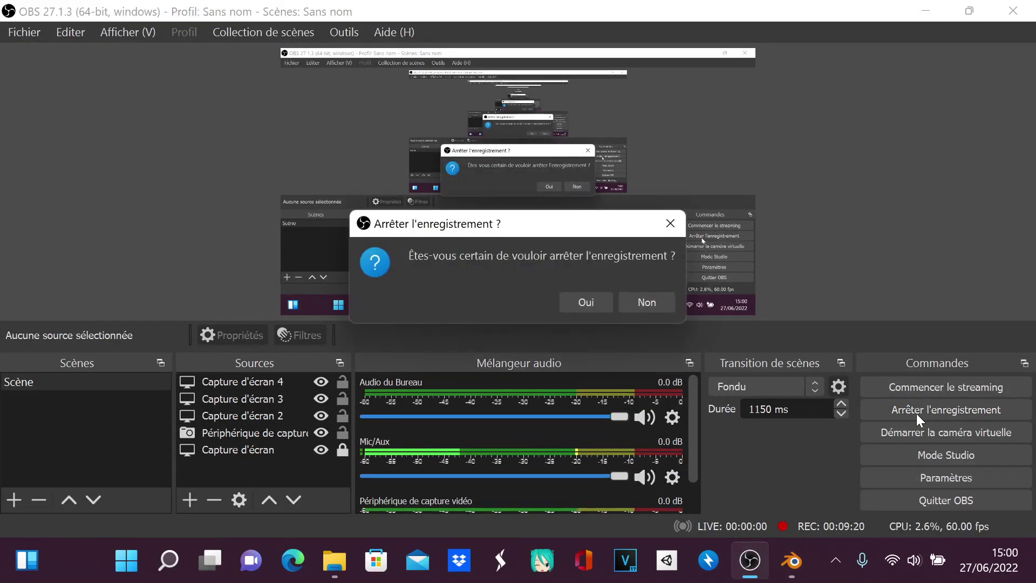